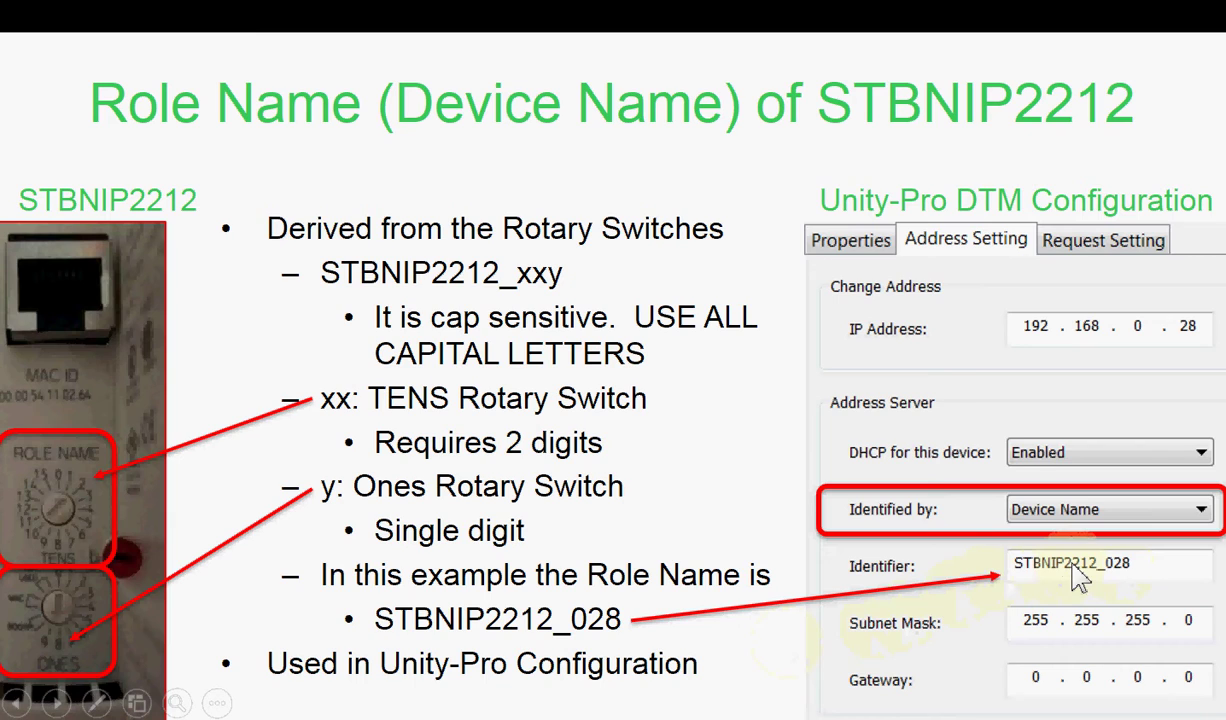
Leave the slideshow and create a new project for a BMX P34 2020 CPU on a BMX XBP 0800 rack
click(750, 433)
click(750, 433)
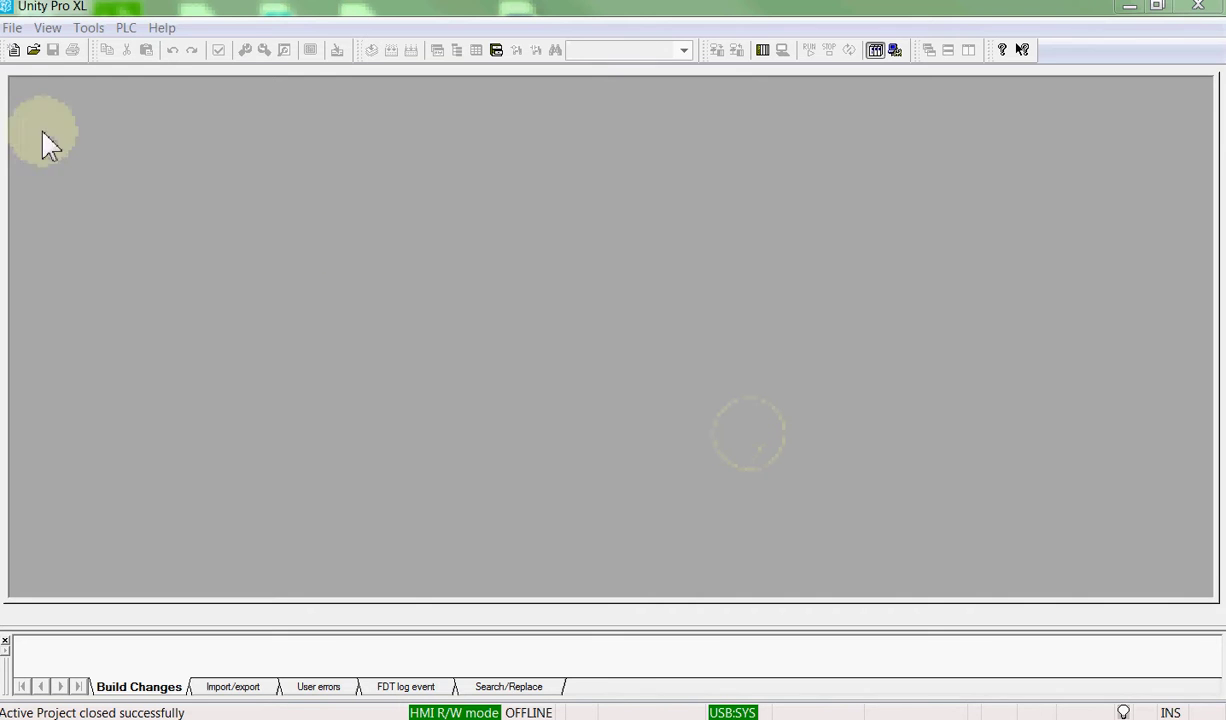
click(12, 28)
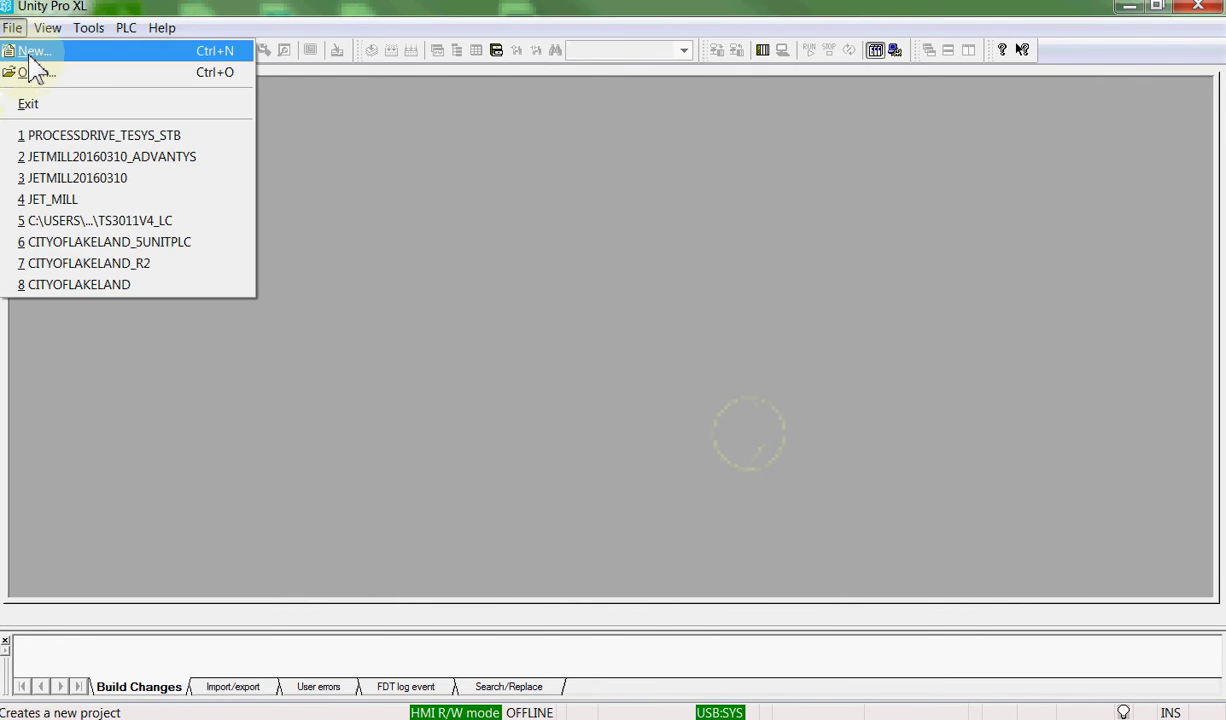
click(30, 55)
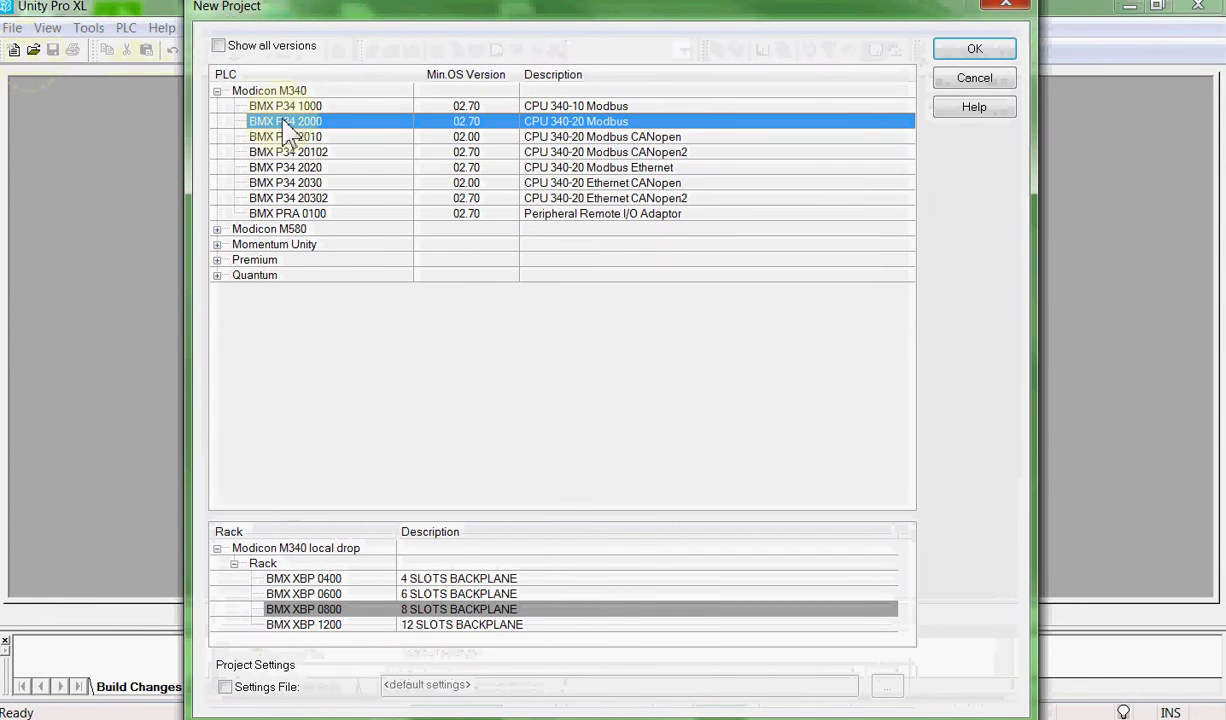
click(287, 168)
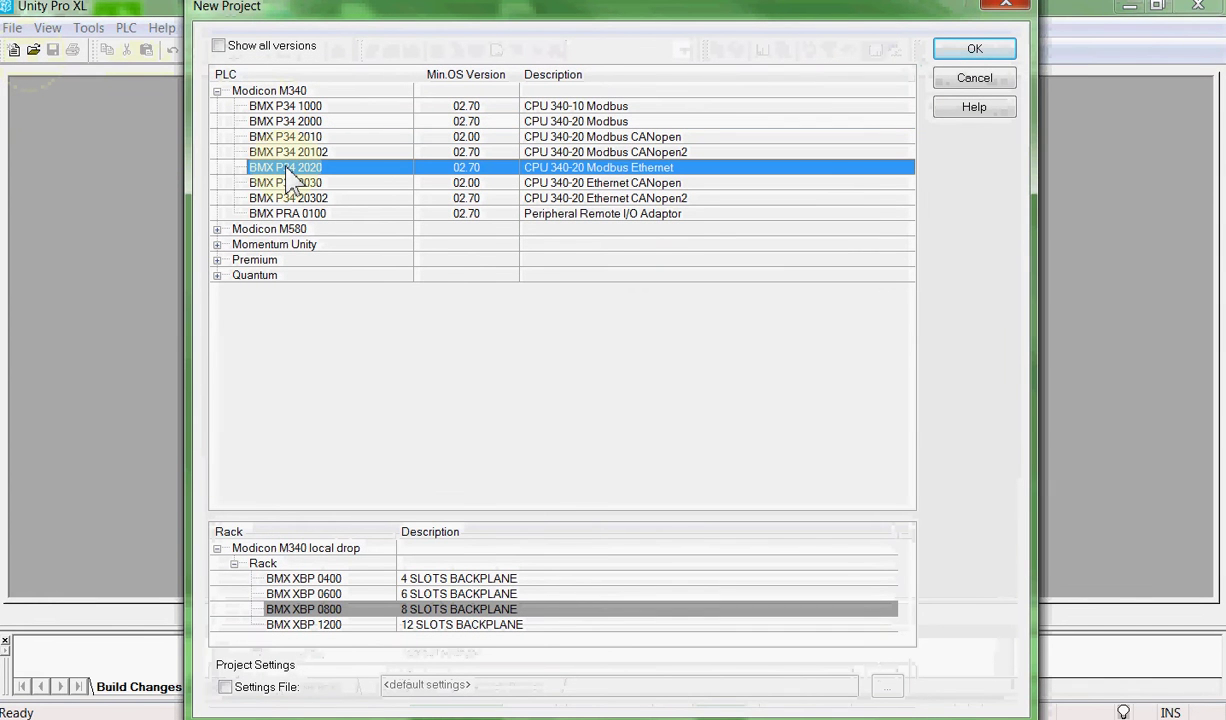
click(972, 52)
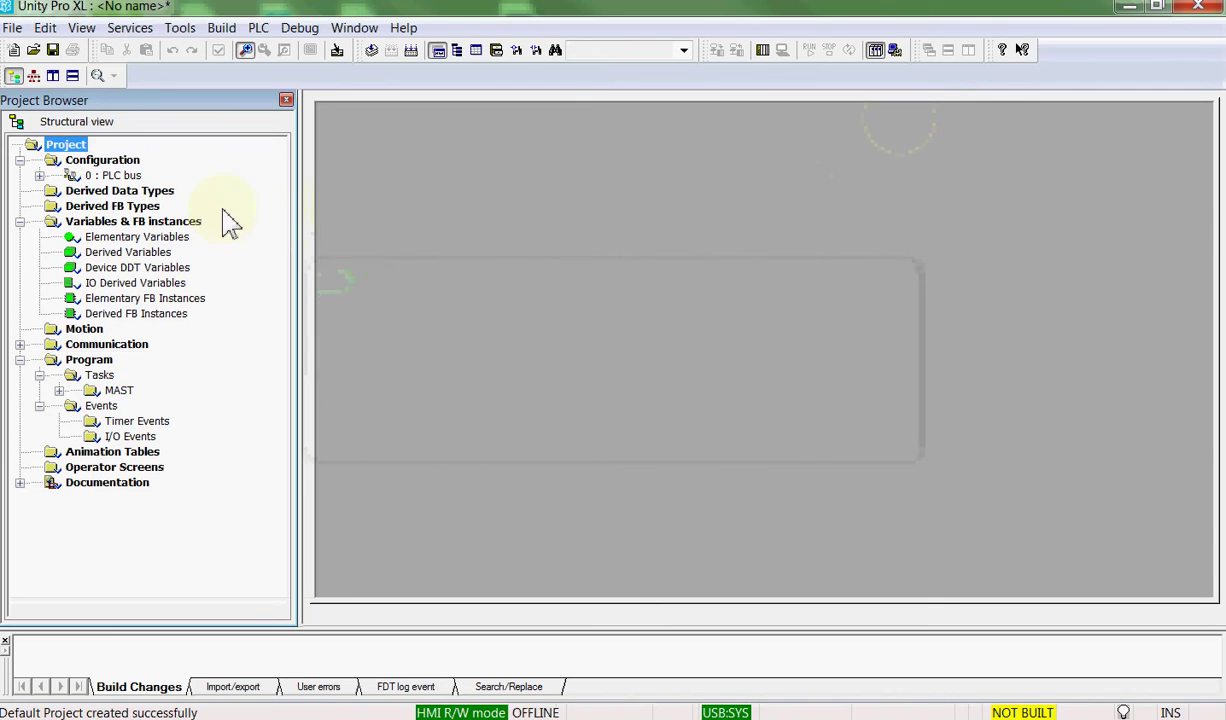
click(39, 175)
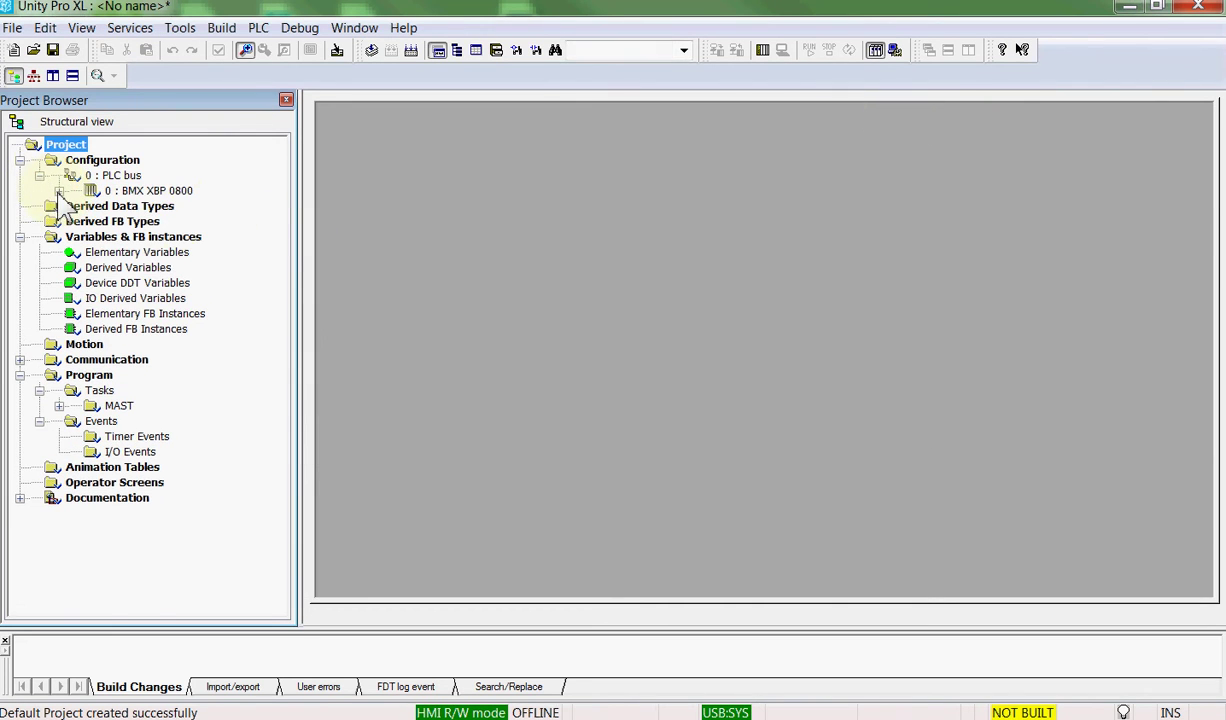
Insert a BMX NOC 0401 from the Communication category into rack slot 6, named M_NOC0401
click(59, 191)
click(126, 313)
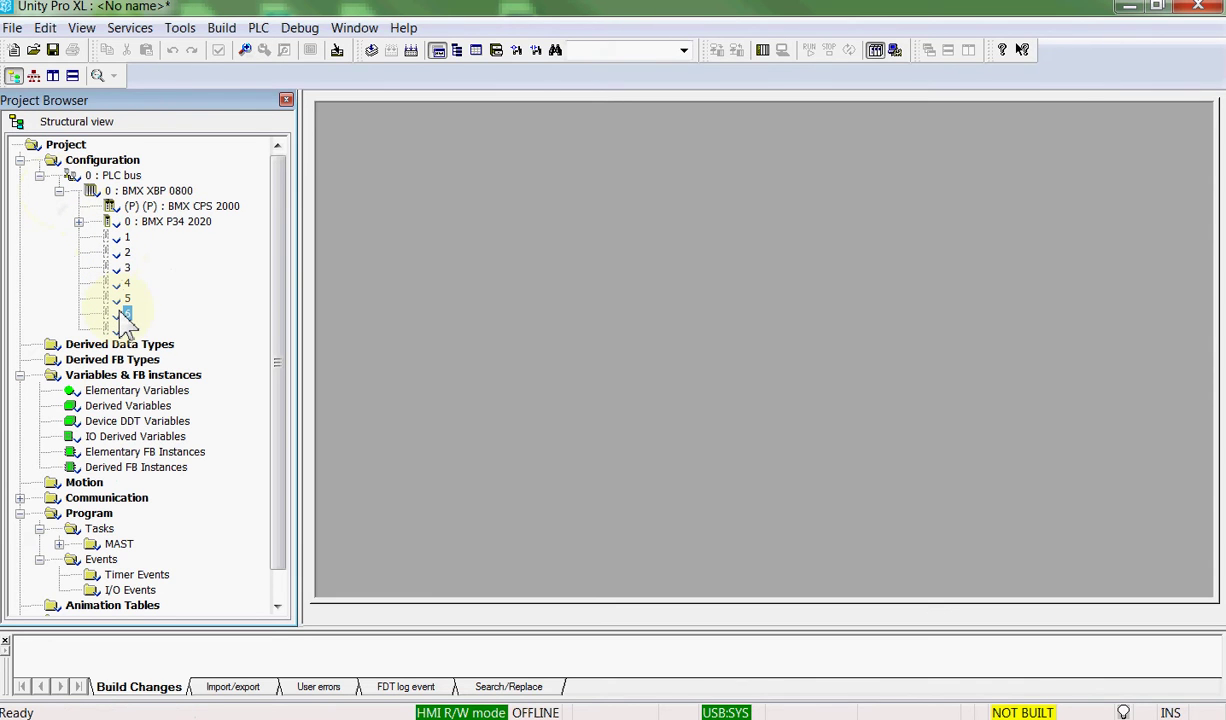
double_click(126, 313)
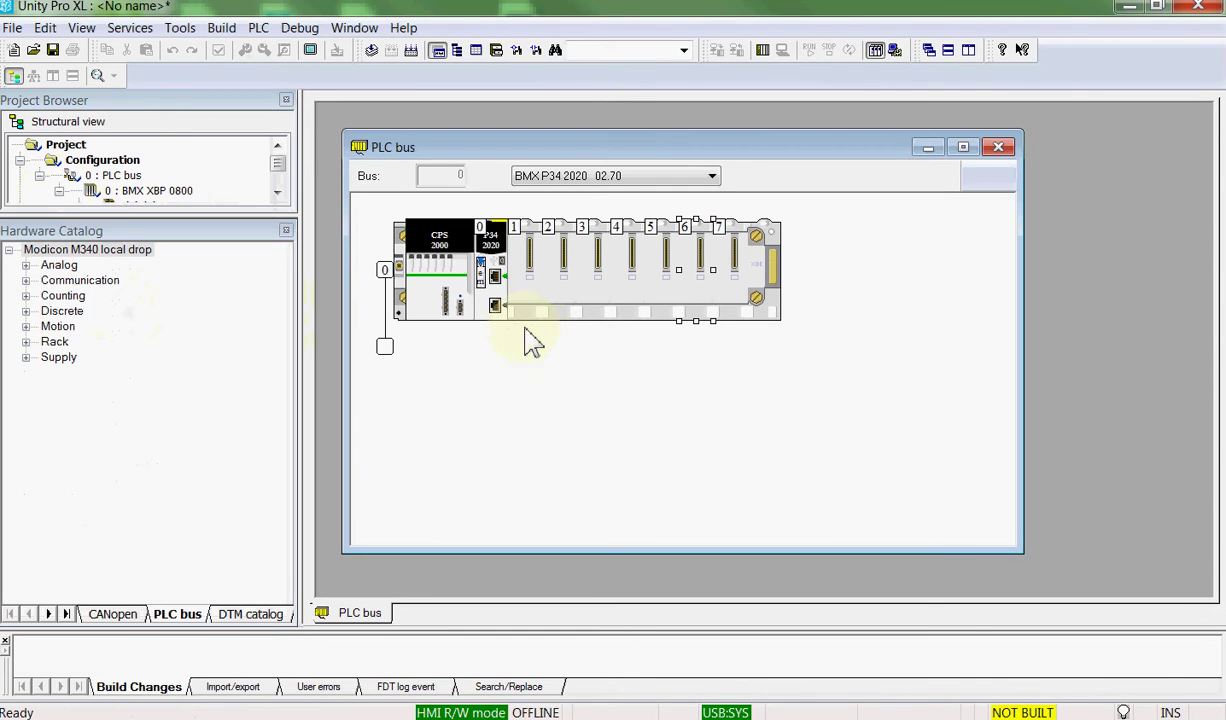
double_click(700, 271)
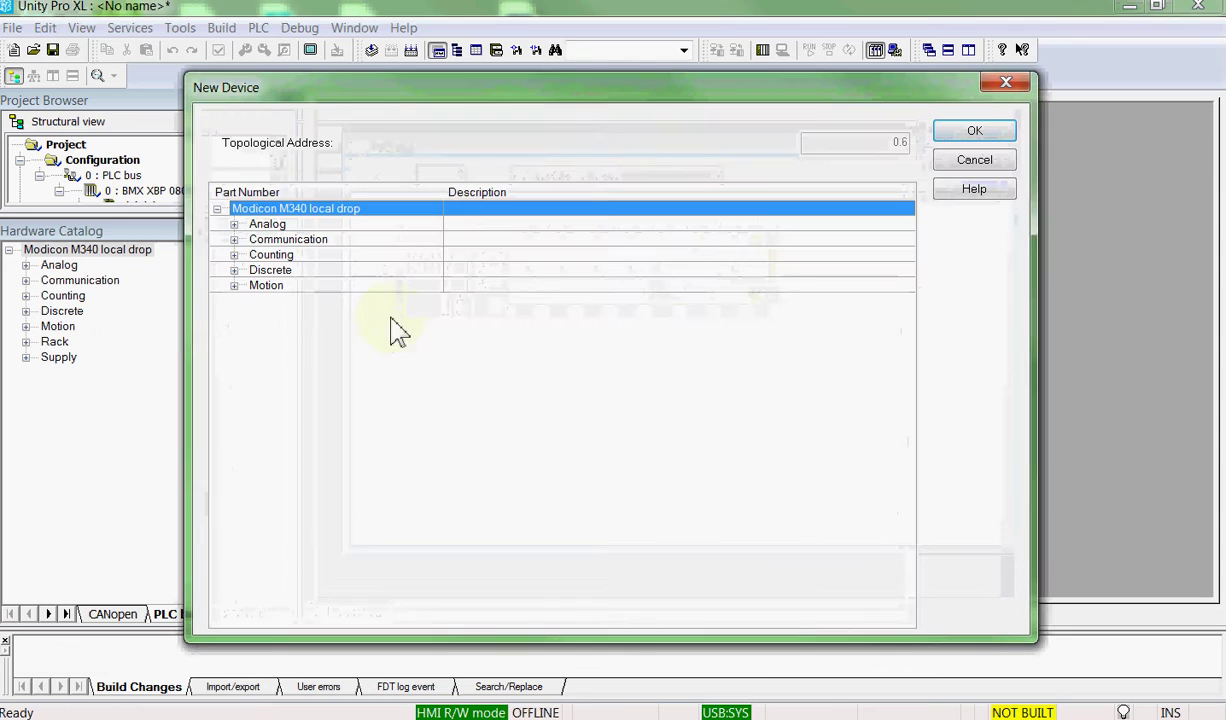
click(236, 240)
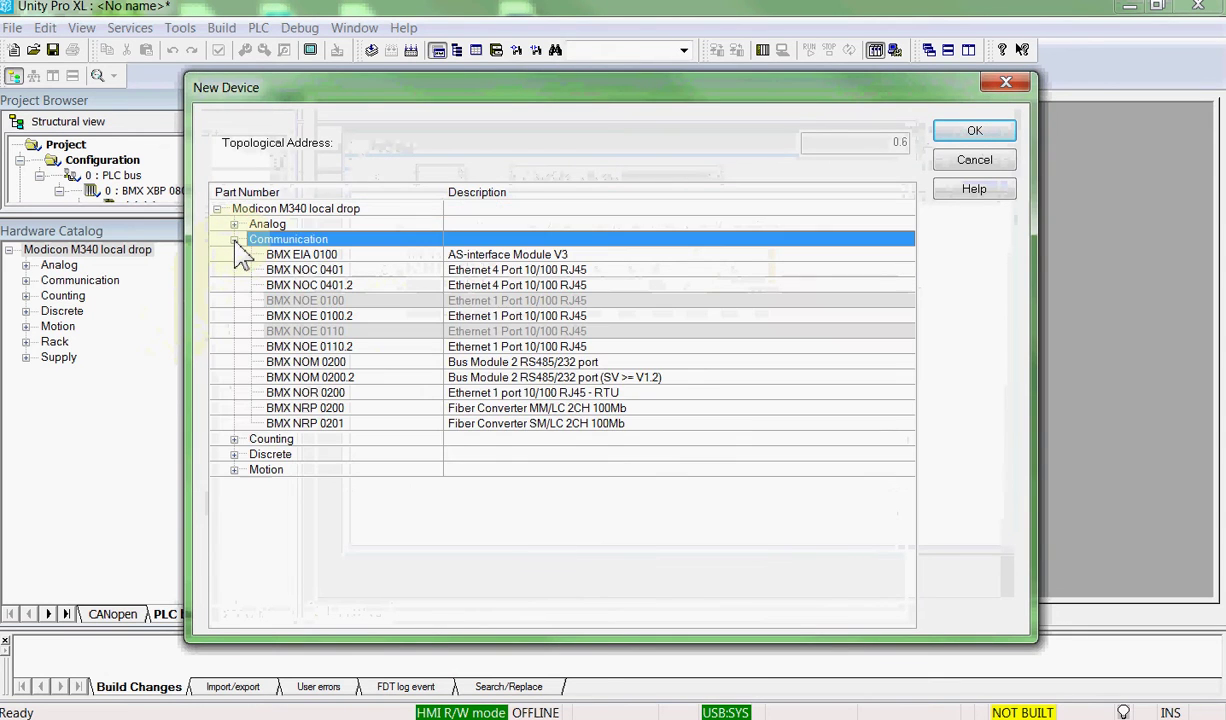
click(312, 271)
double_click(312, 271)
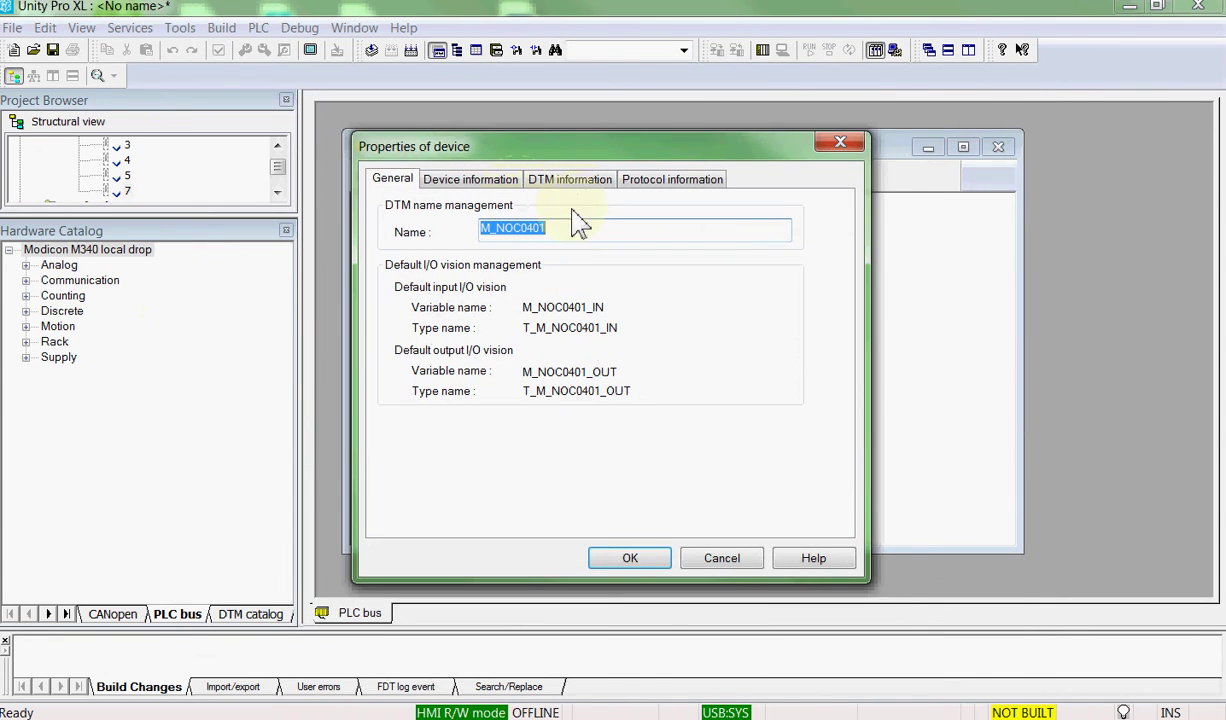
click(630, 566)
click(630, 566)
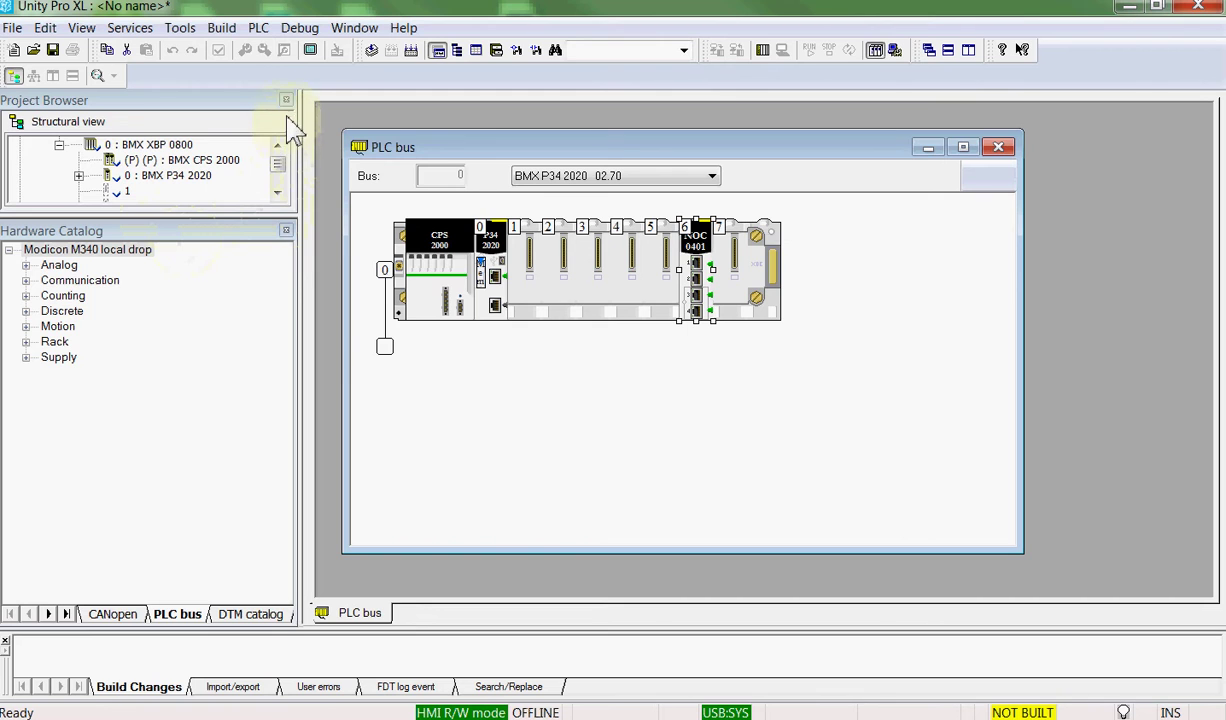
Set the NOC 0401 inputs max size to 100 and outputs to 100 words at %MW100, then validate
click(694, 250)
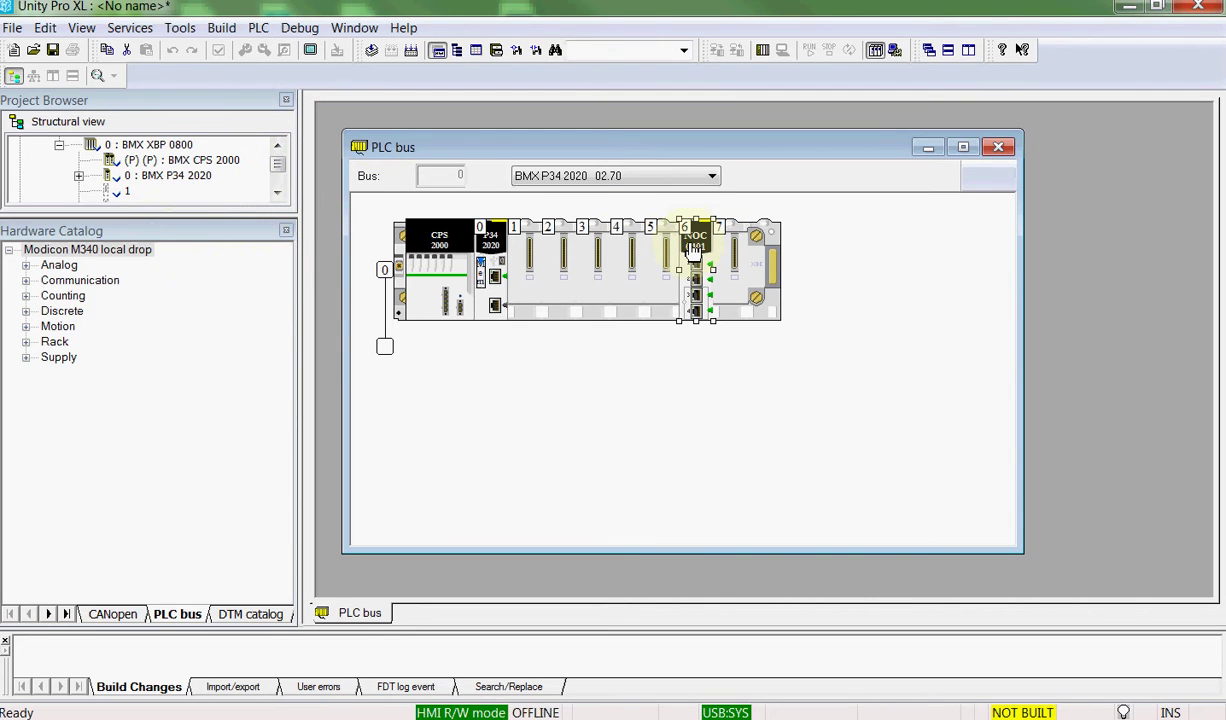
double_click(694, 250)
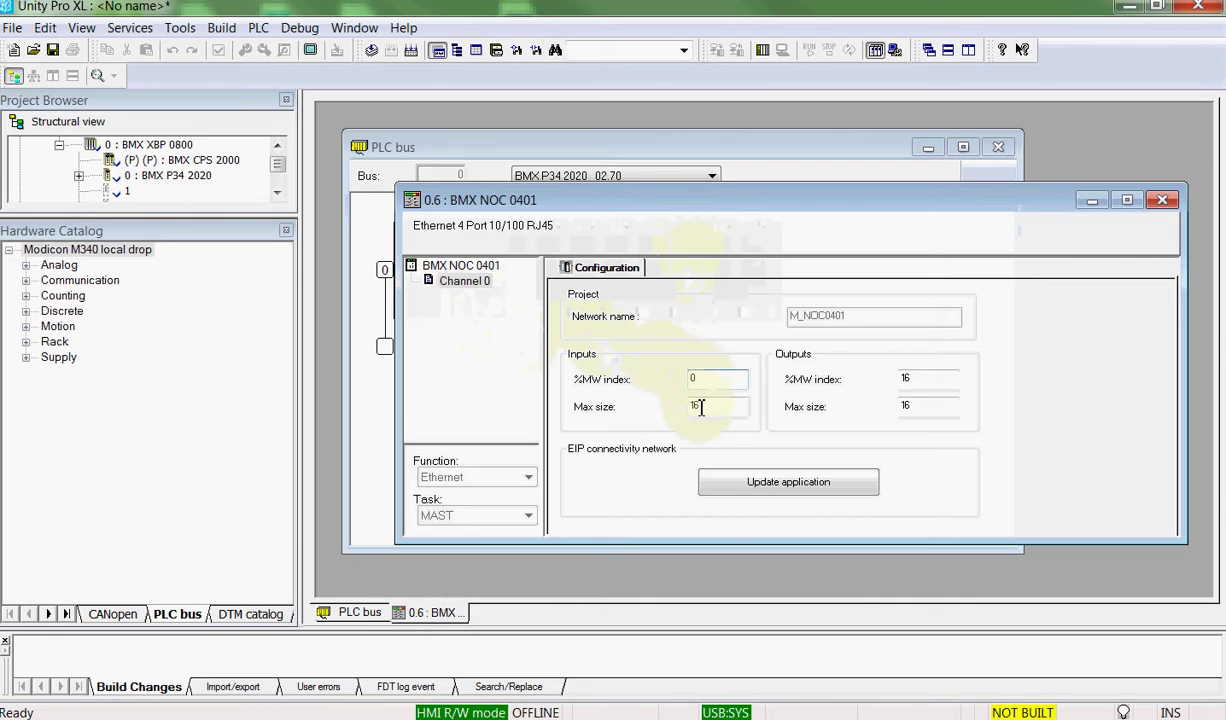
drag(700, 405, 677, 408)
click(662, 410)
text(100)
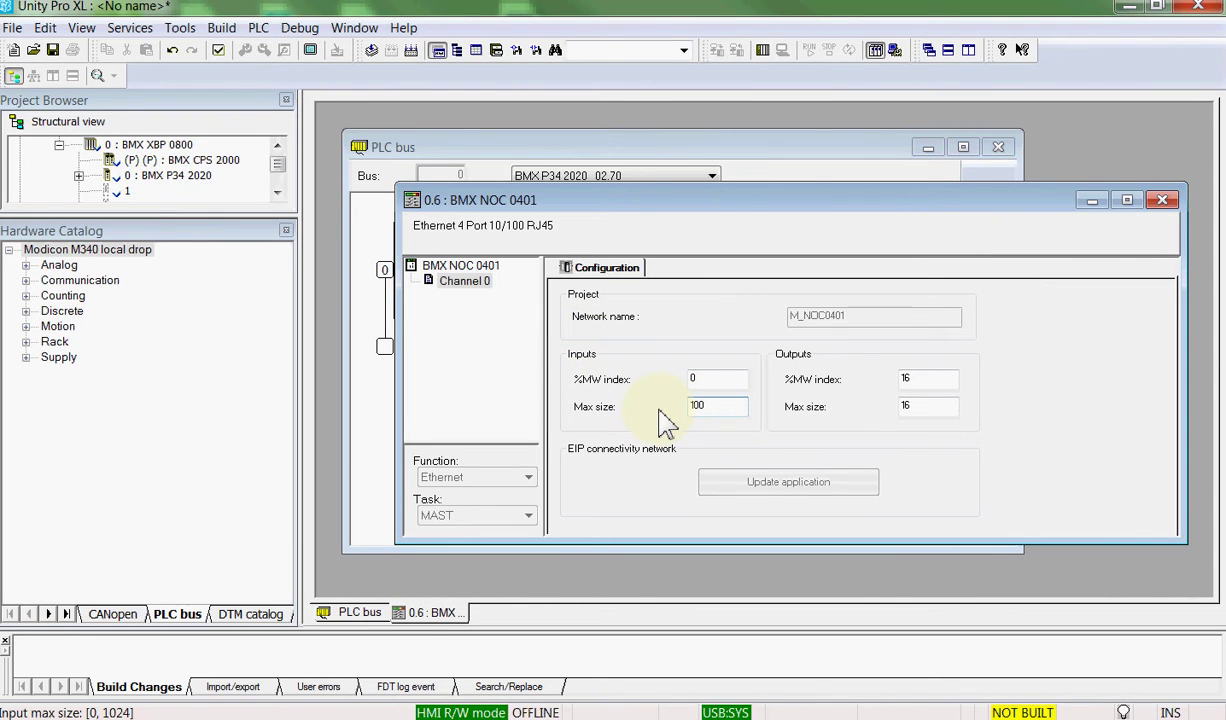
key(Tab)
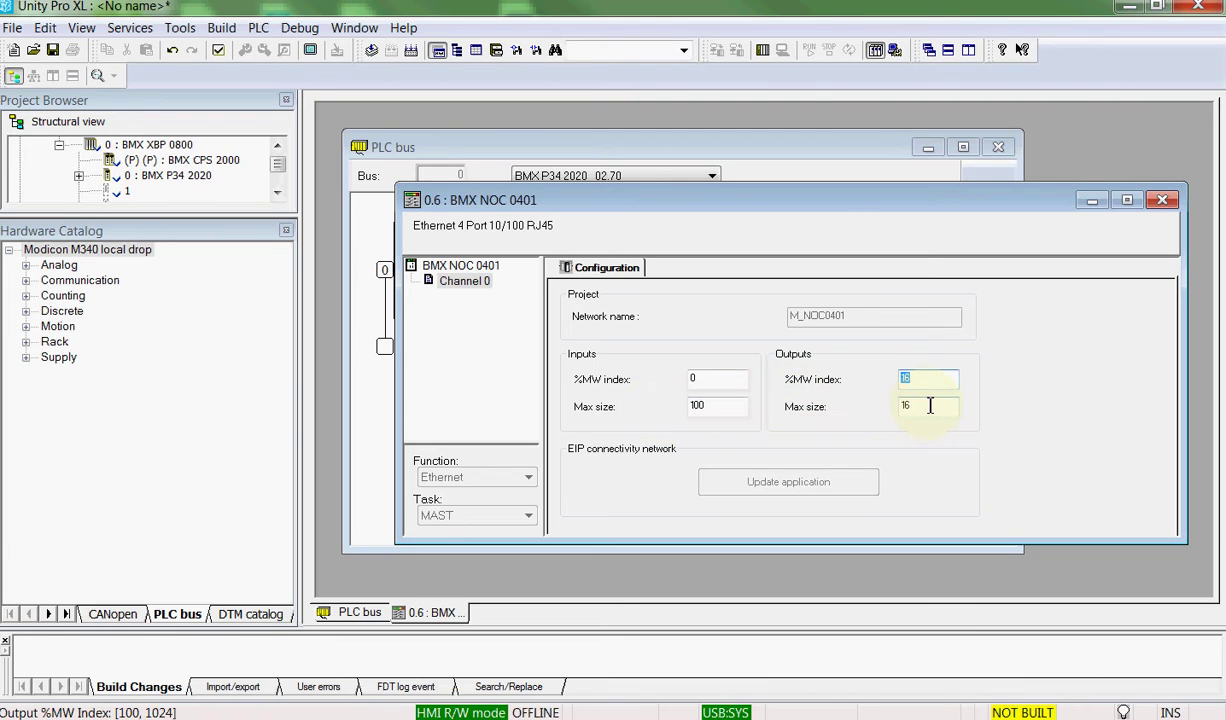
text(100)
key(Tab)
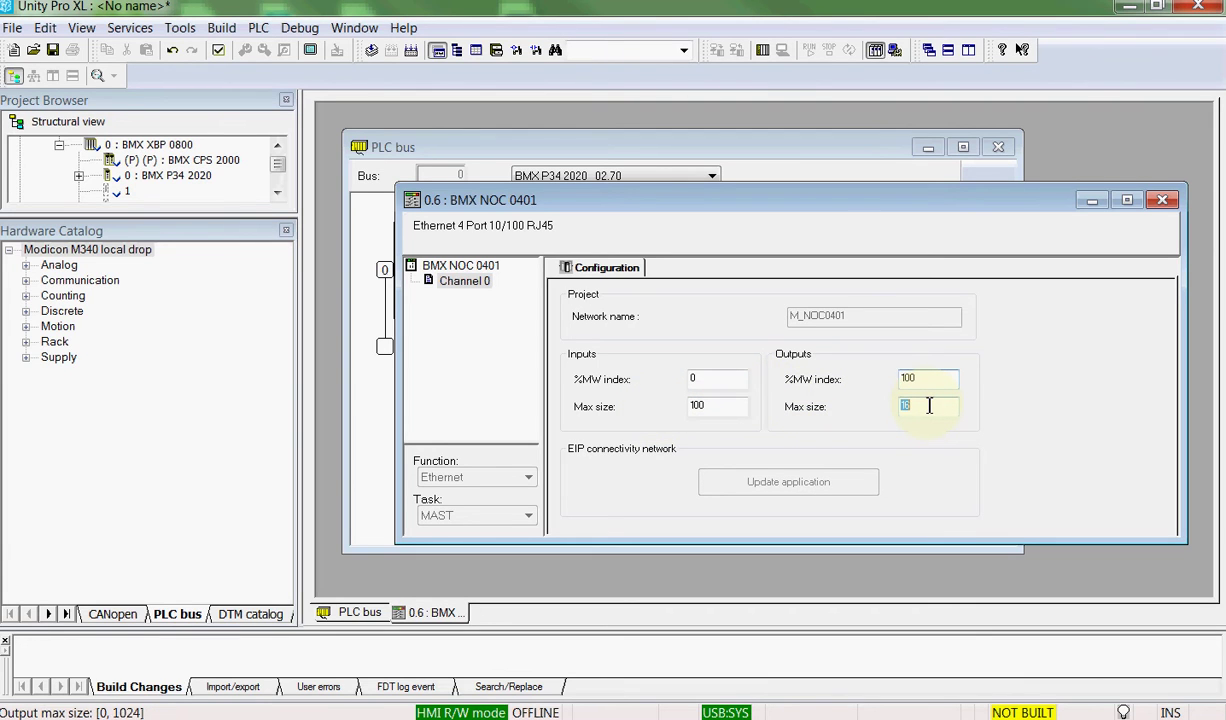
text(100)
click(1163, 202)
click(537, 415)
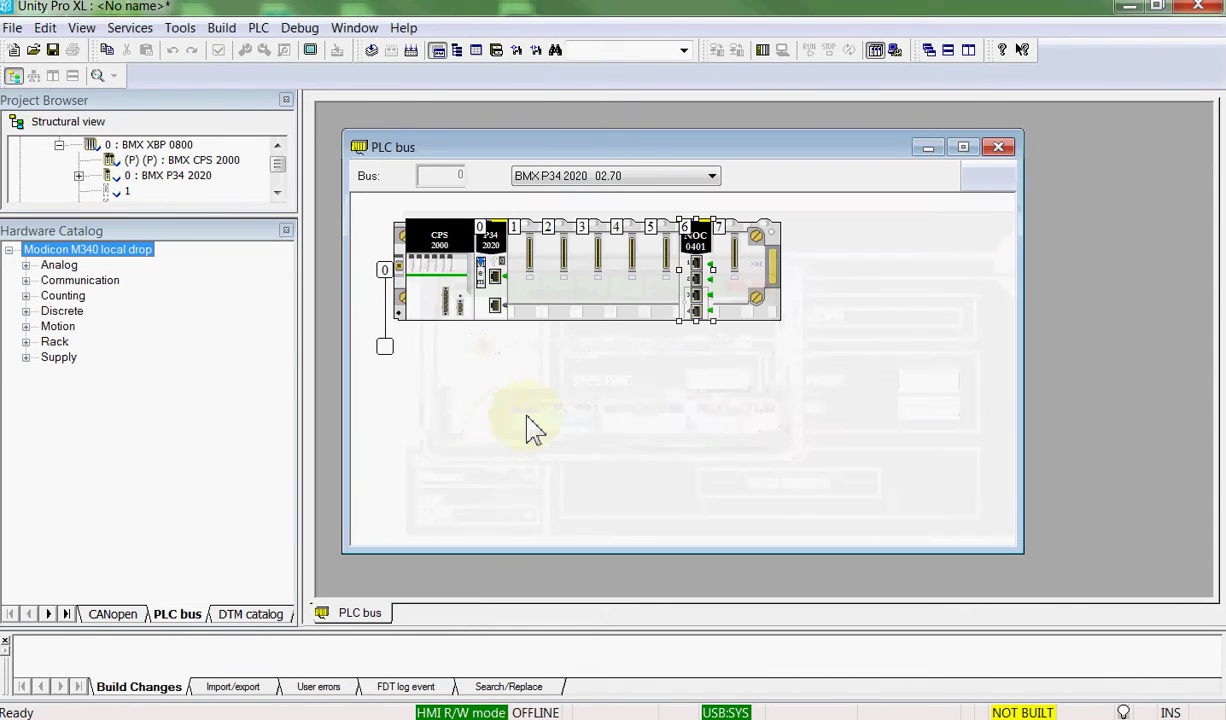
Close the Hardware Catalog and show the DTM Browser listing M_NOC0401 at 192.168.0.1
click(286, 230)
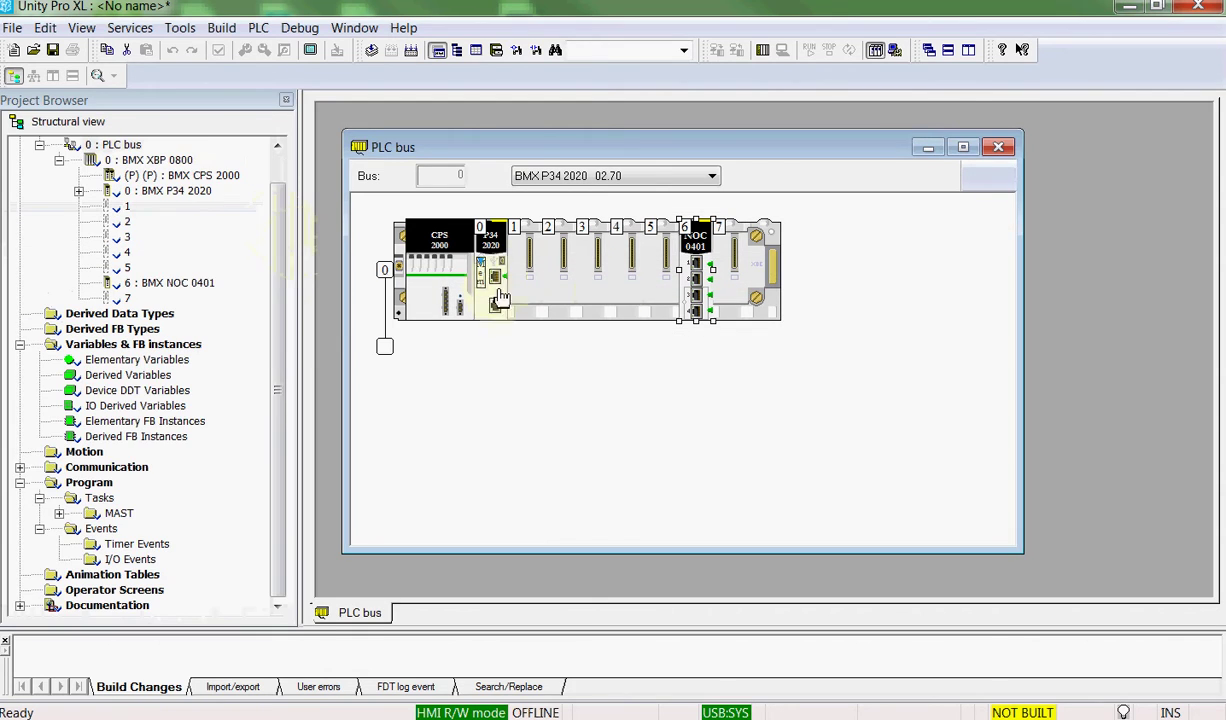
click(256, 29)
mouse_move(228, 40)
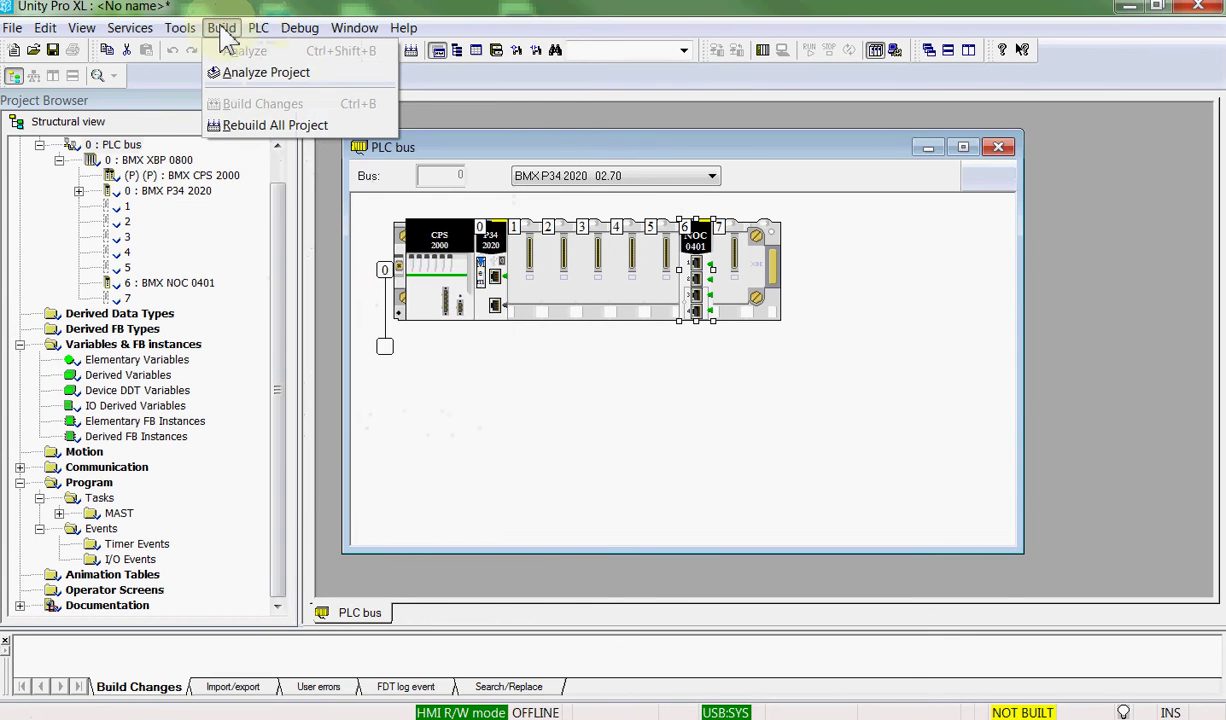
mouse_move(181, 30)
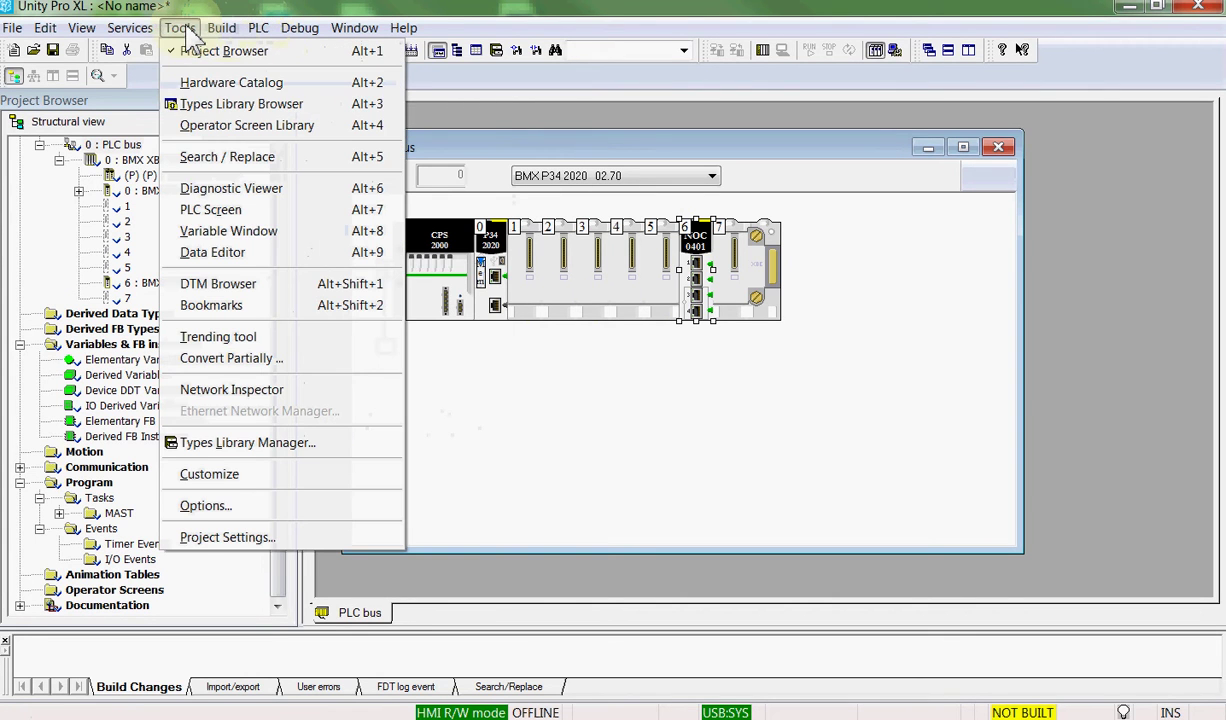
click(220, 285)
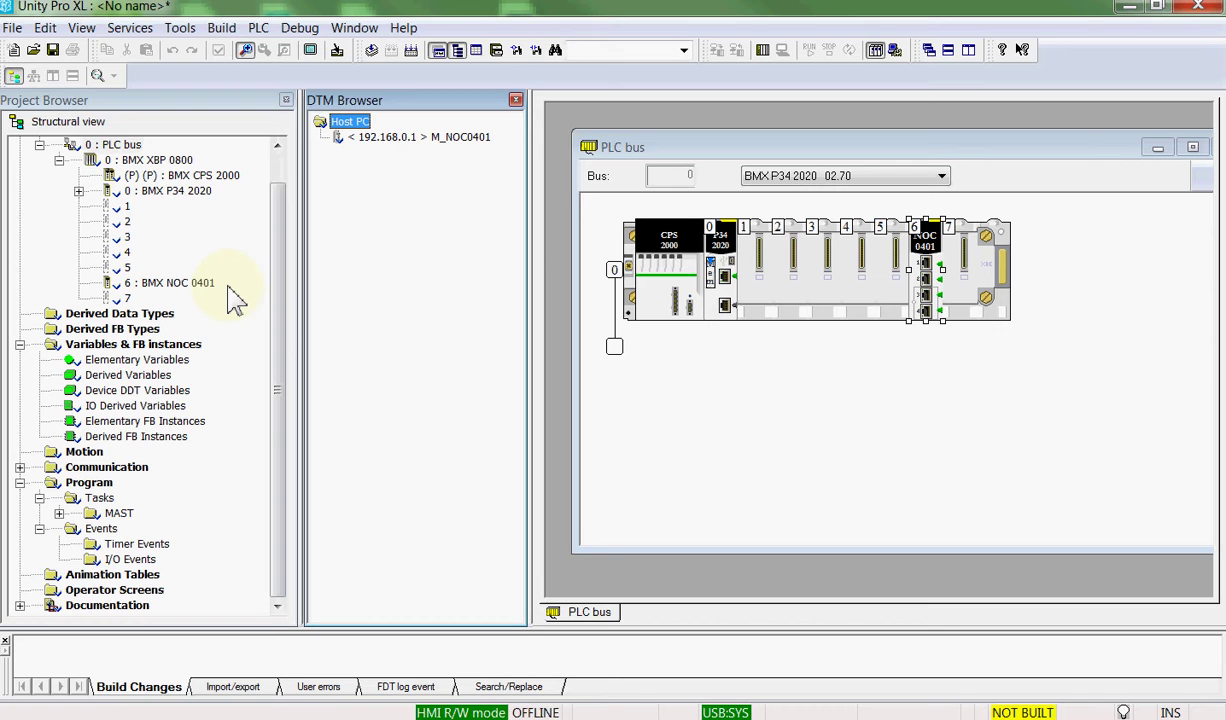
Open the M_NOC0401 DTM configuration maximized and choose source IP address 192.168.0.50
double_click(380, 140)
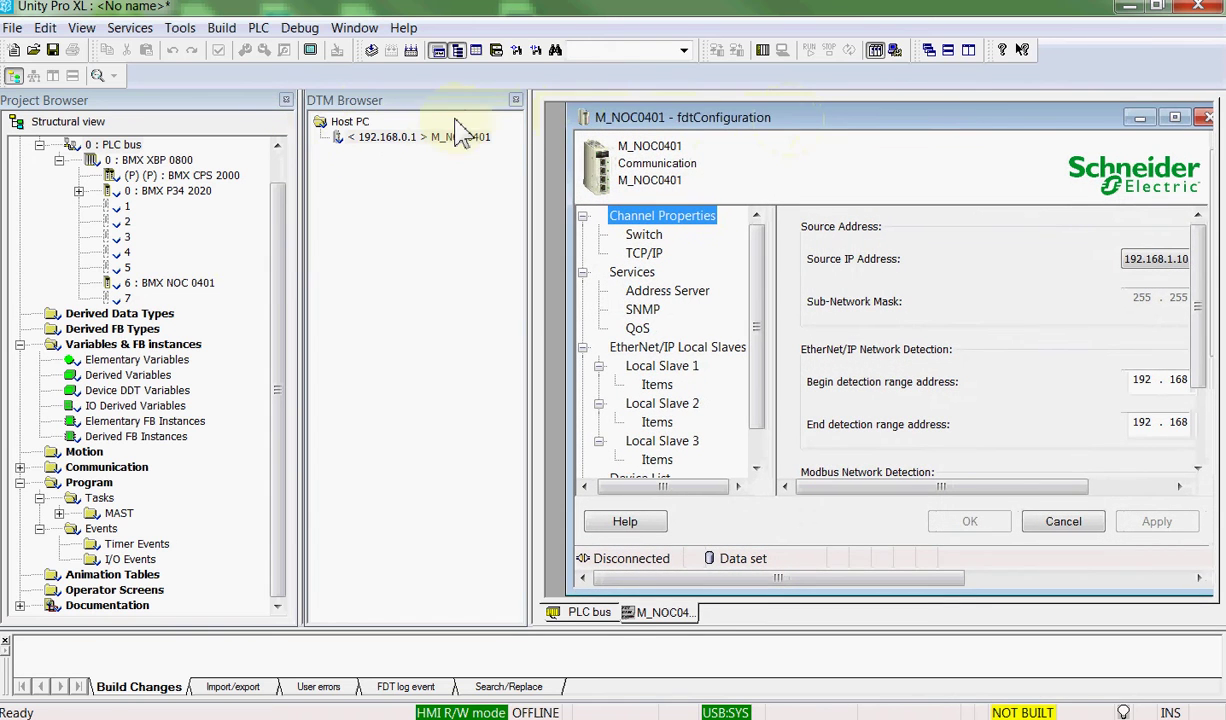
drag(400, 100, 142, 109)
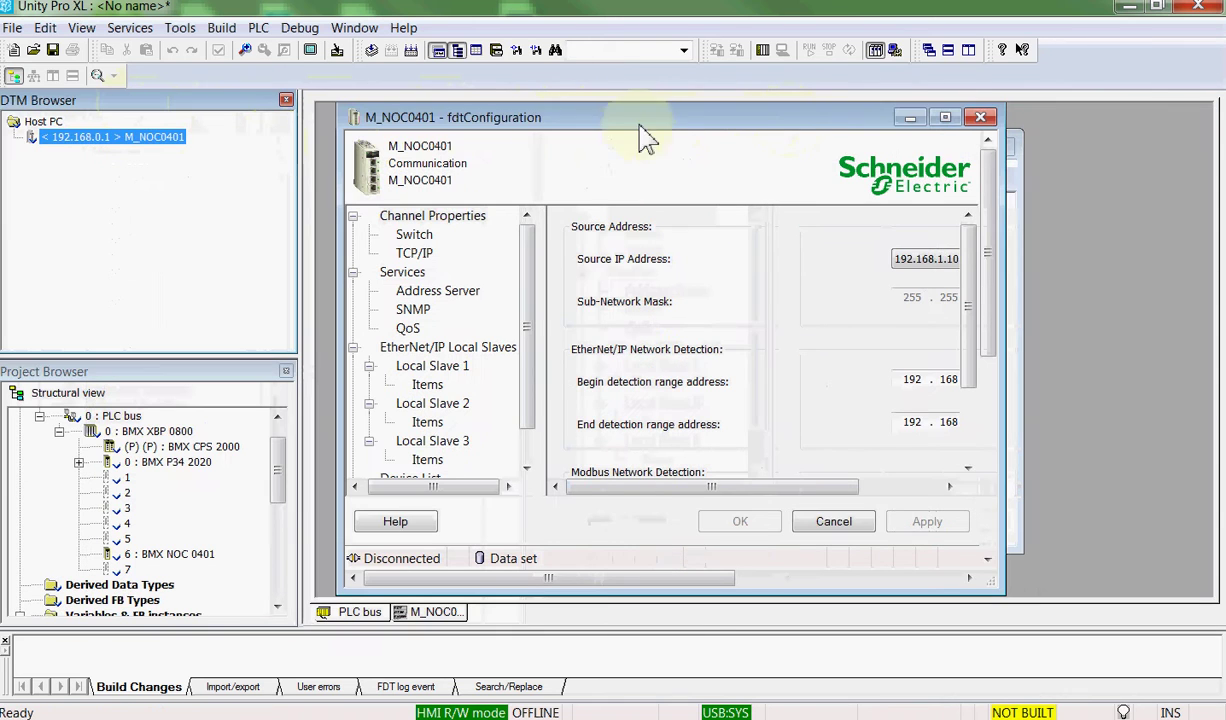
click(945, 117)
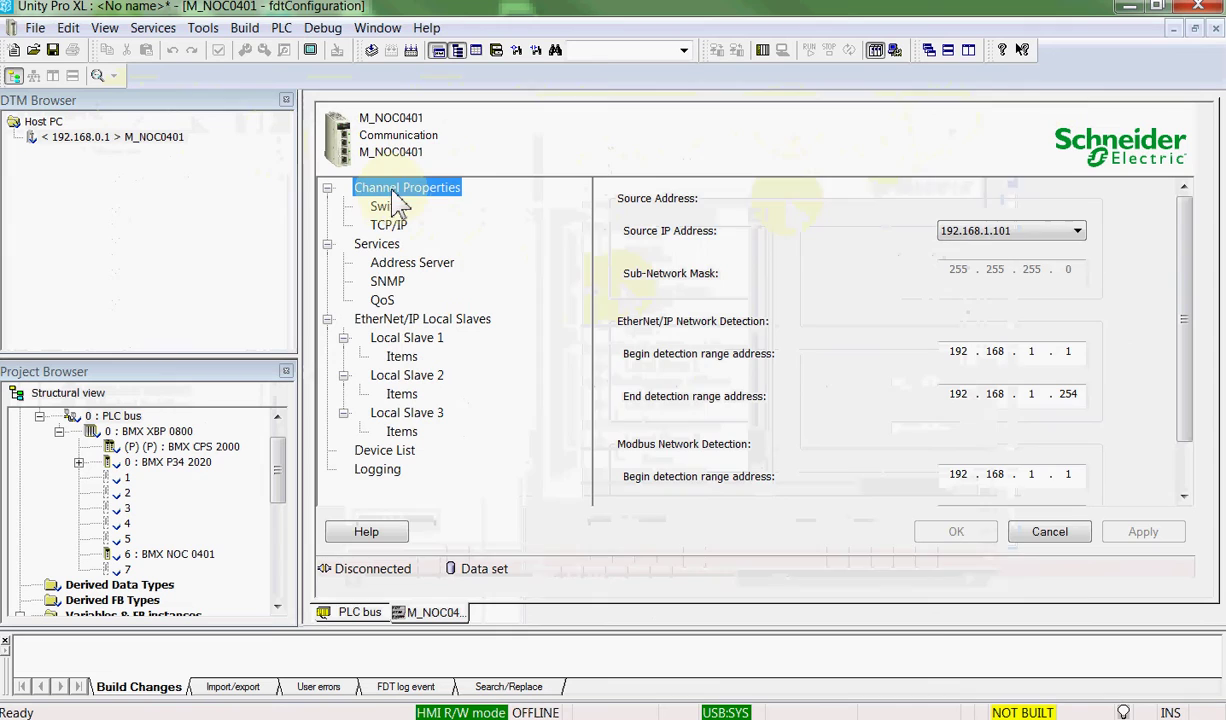
click(1077, 236)
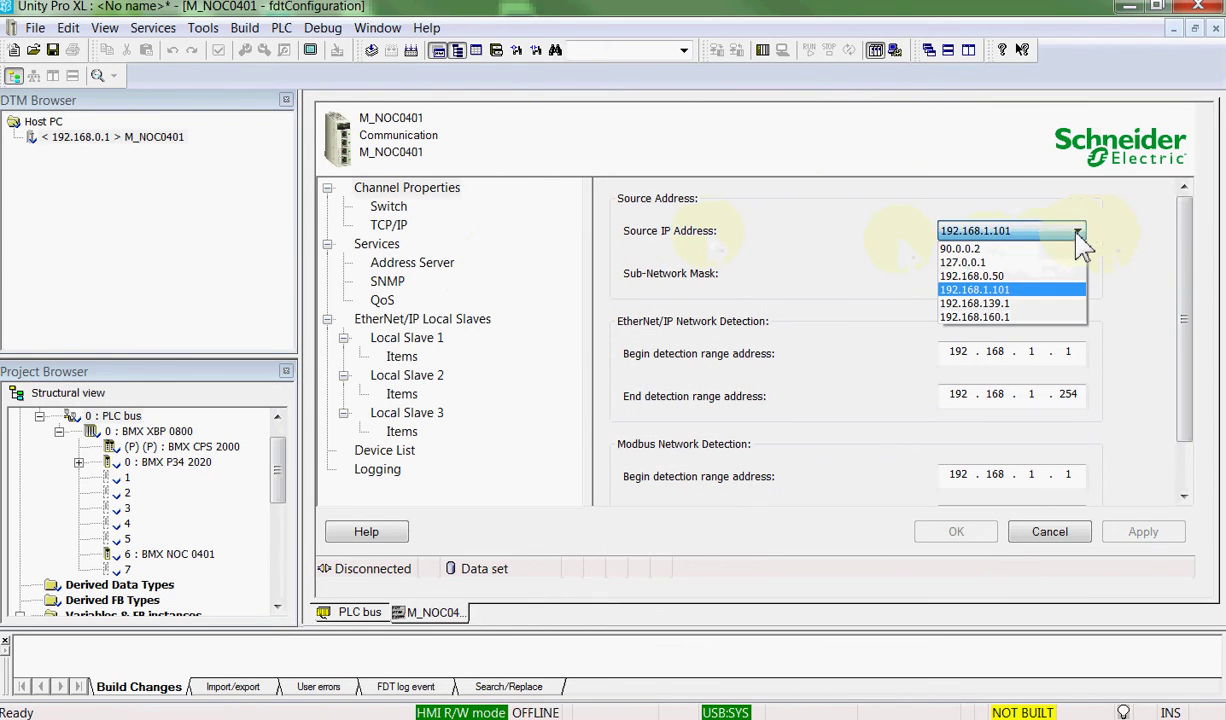
click(975, 276)
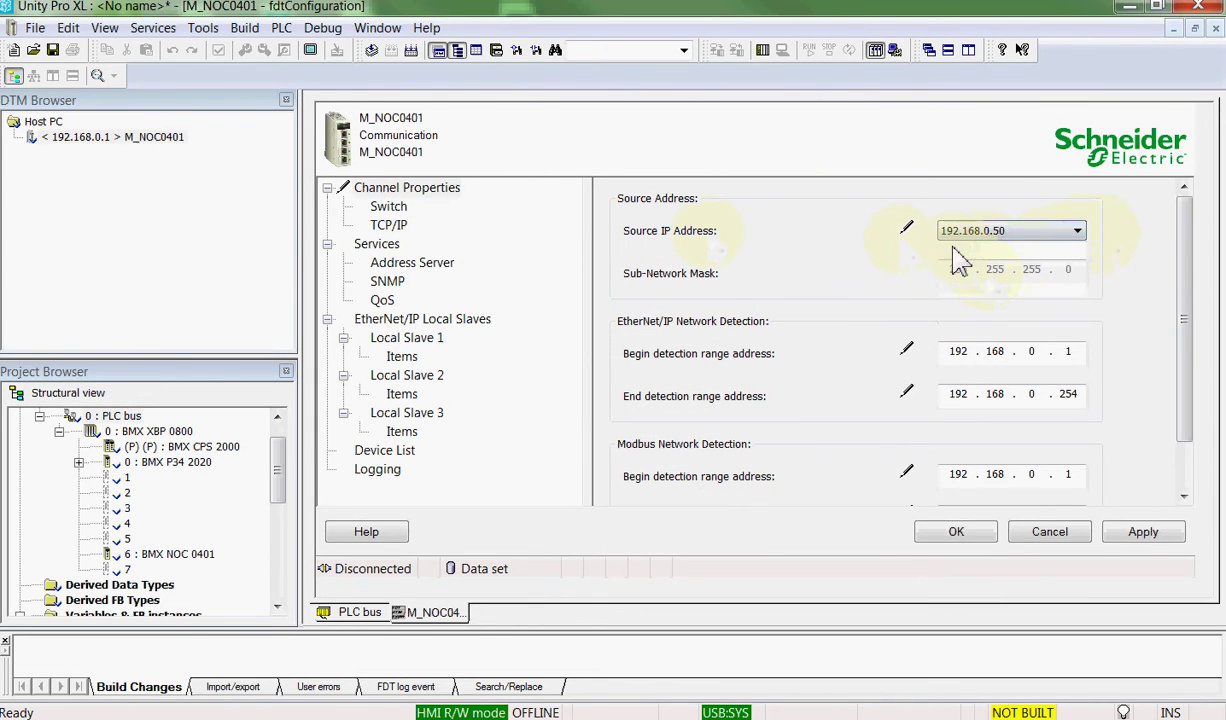
click(988, 256)
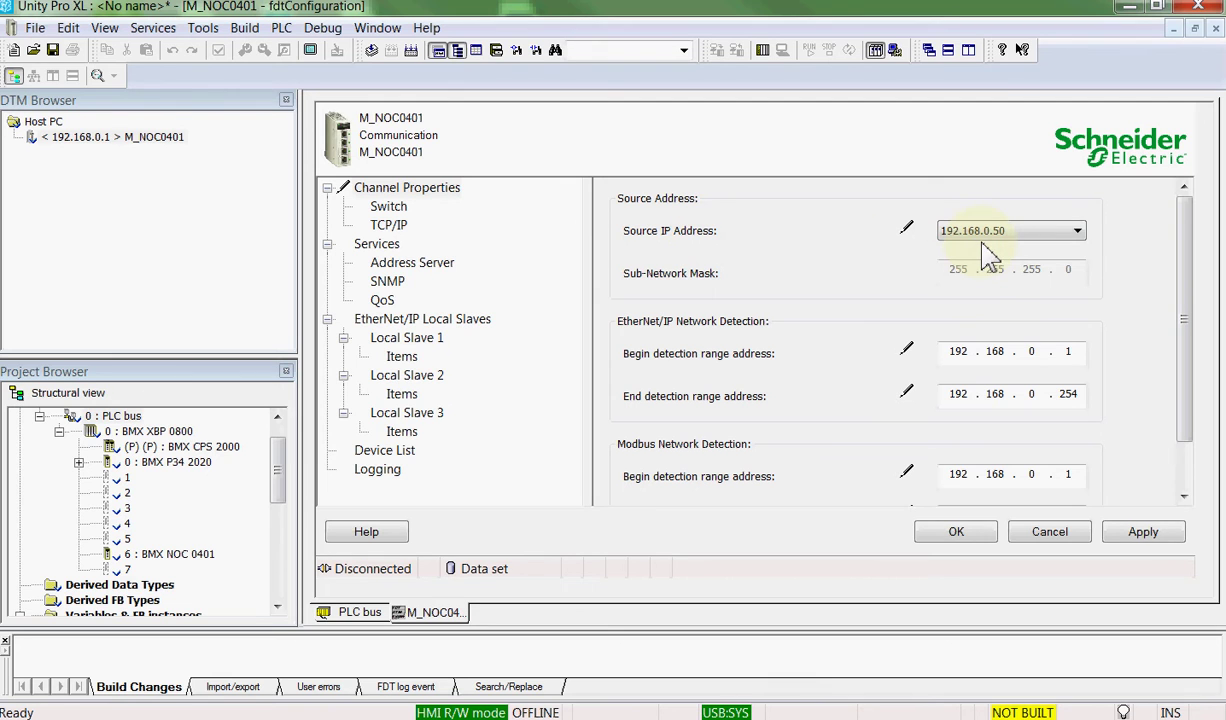
Add an STB_NIP2x1x island device under M_NOC0401 and accept its properties
click(114, 138)
right_click(117, 146)
click(140, 178)
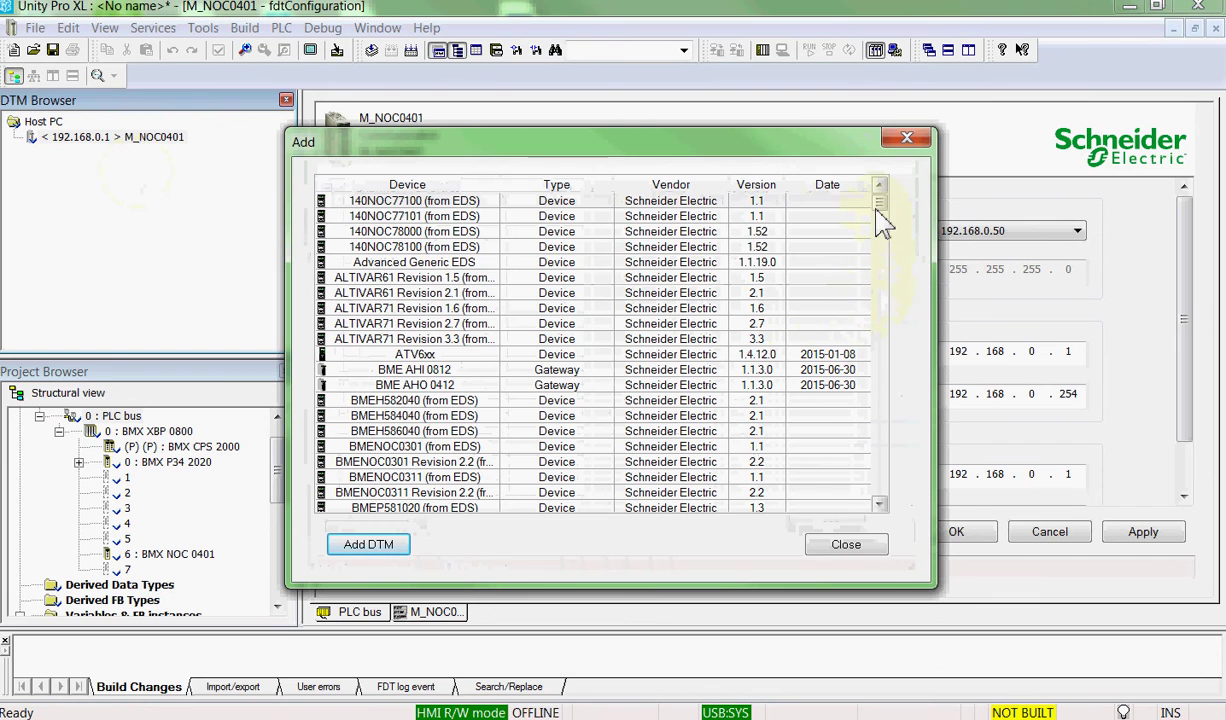
drag(877, 208, 876, 248)
double_click(410, 356)
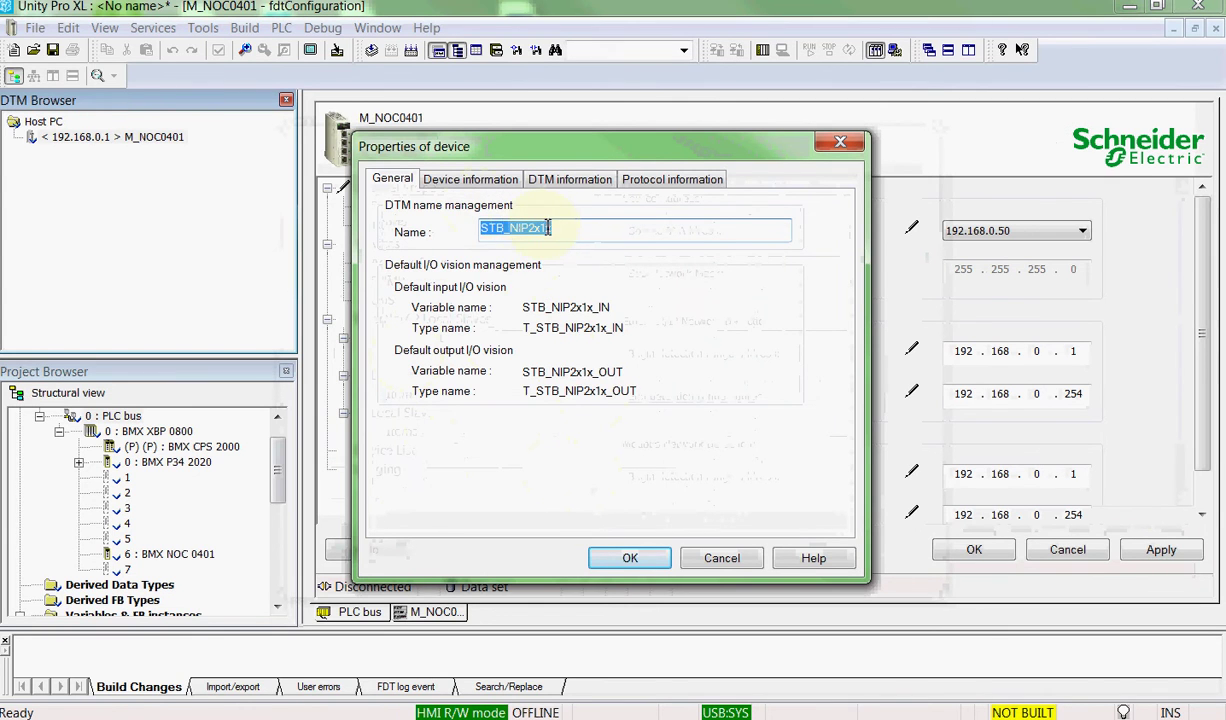
click(630, 560)
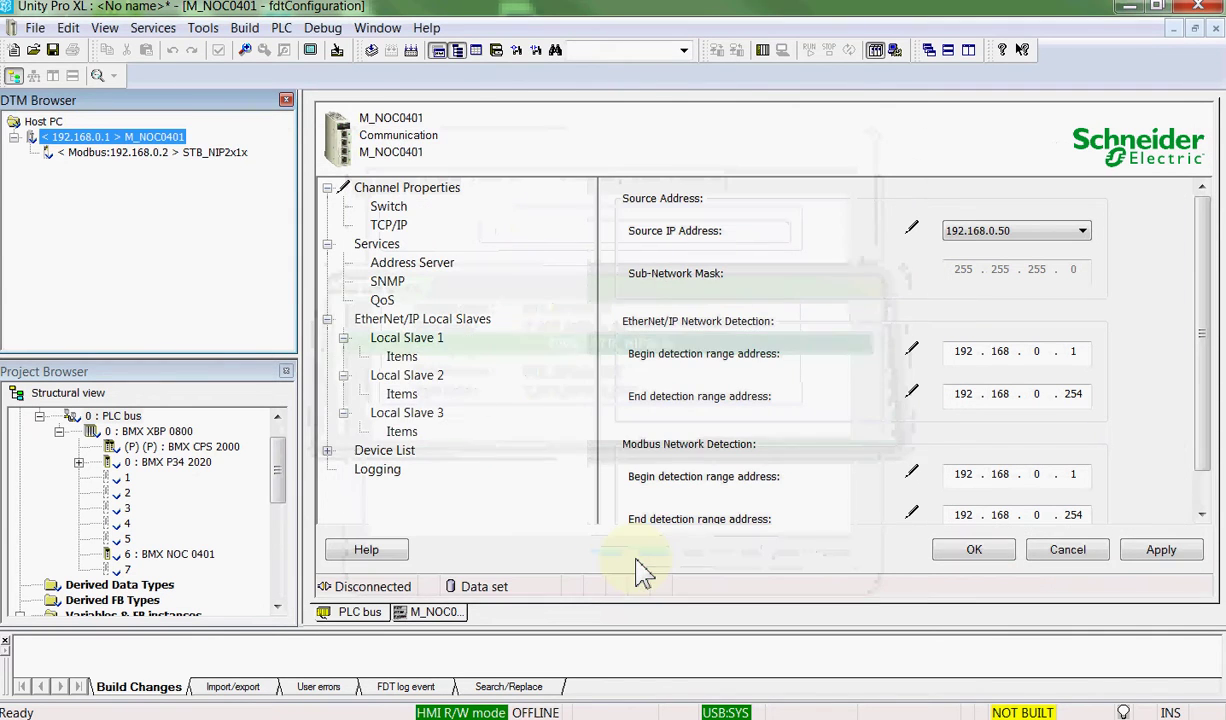
Give the STB_NIP2x1x IP 192.168.0.28, DHCP enabled, identified by device name STBNIP2212_028
click(165, 153)
click(327, 450)
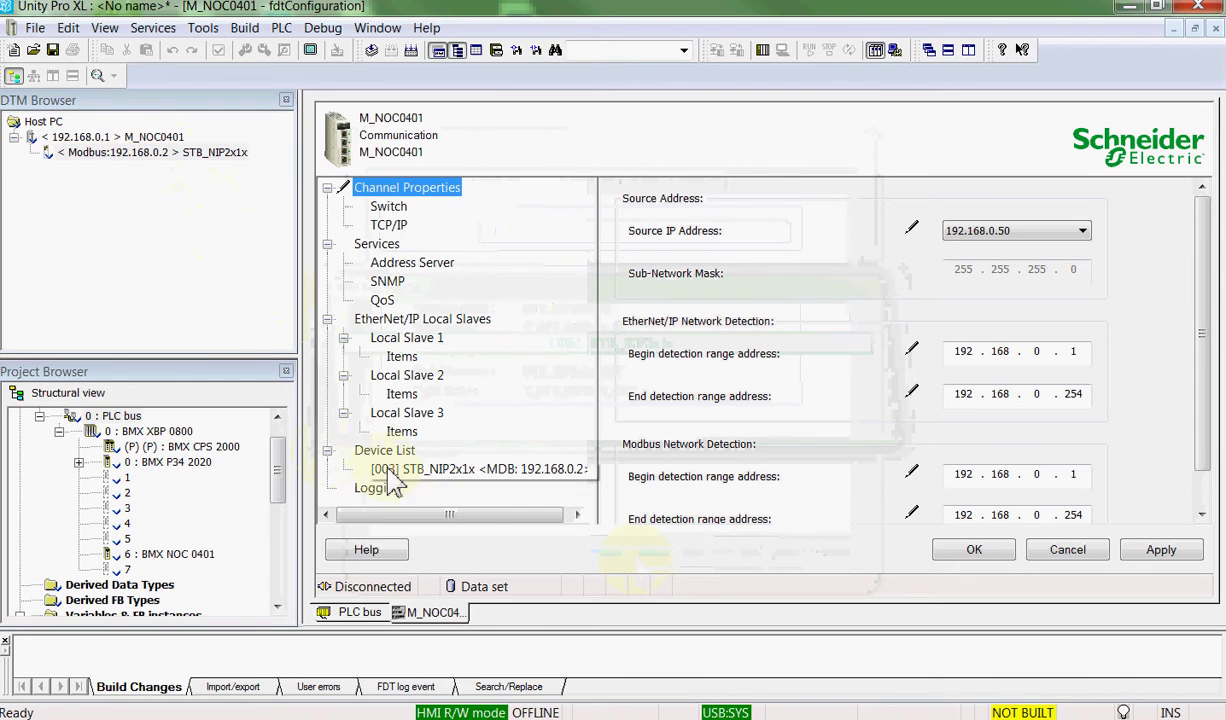
click(479, 477)
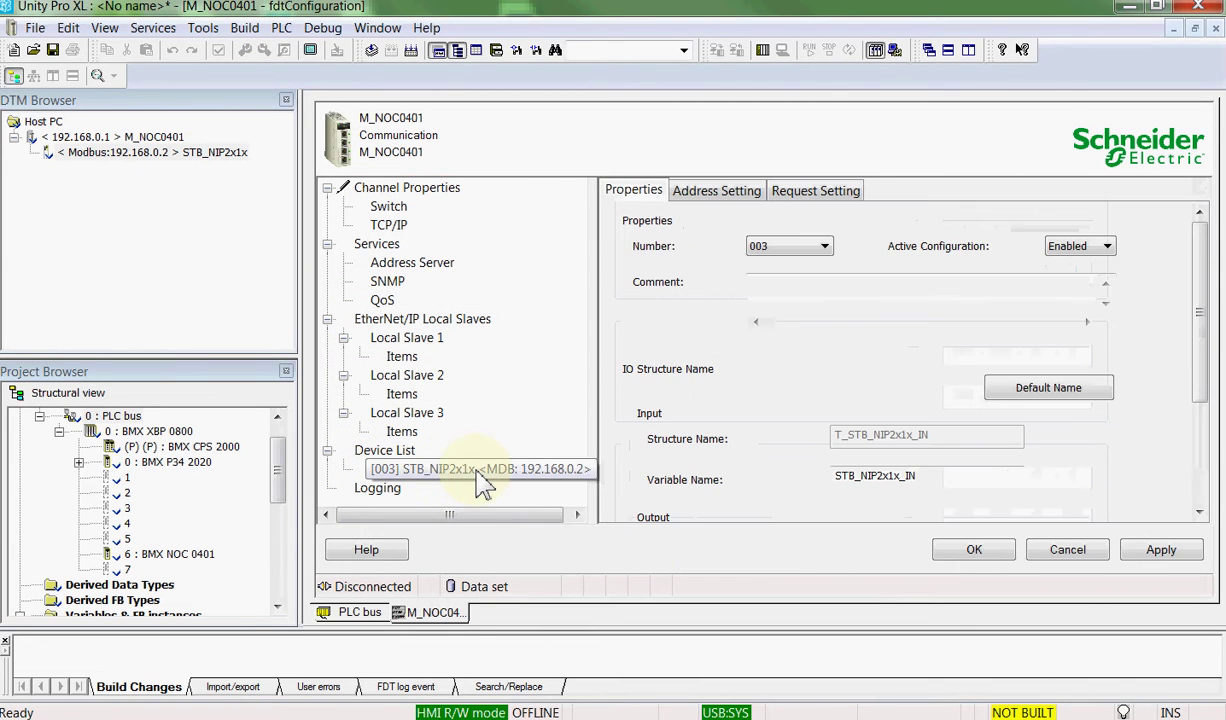
click(708, 195)
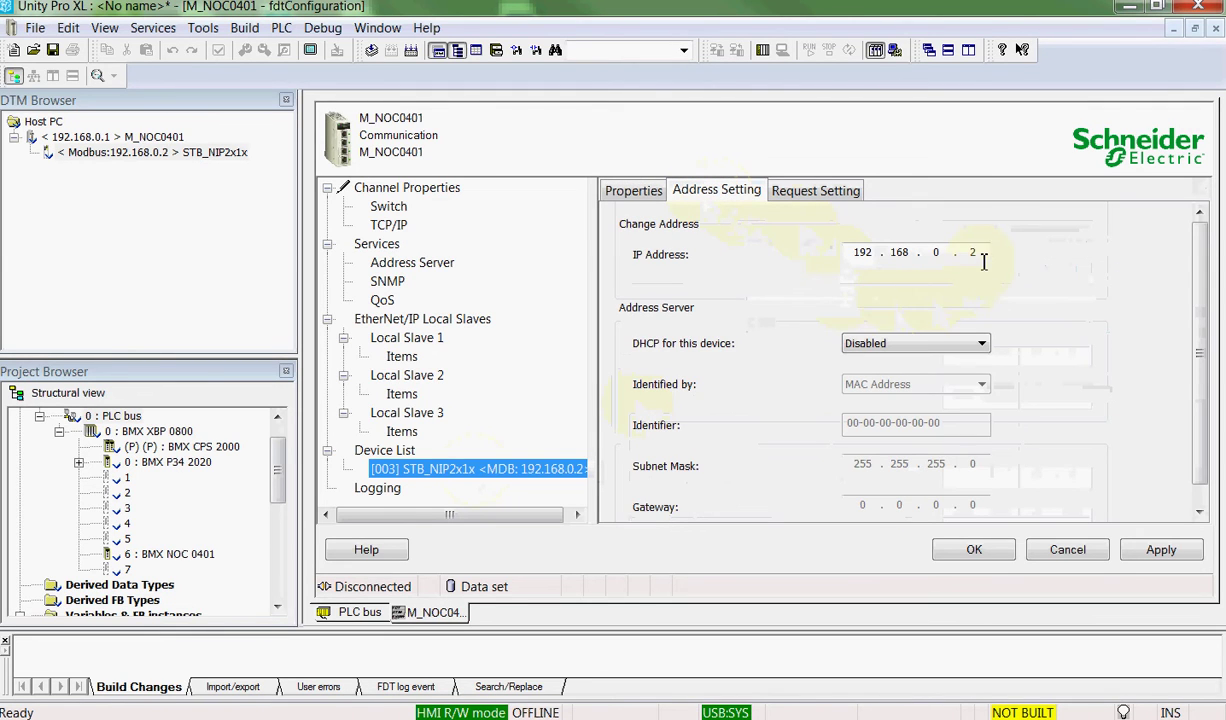
click(943, 254)
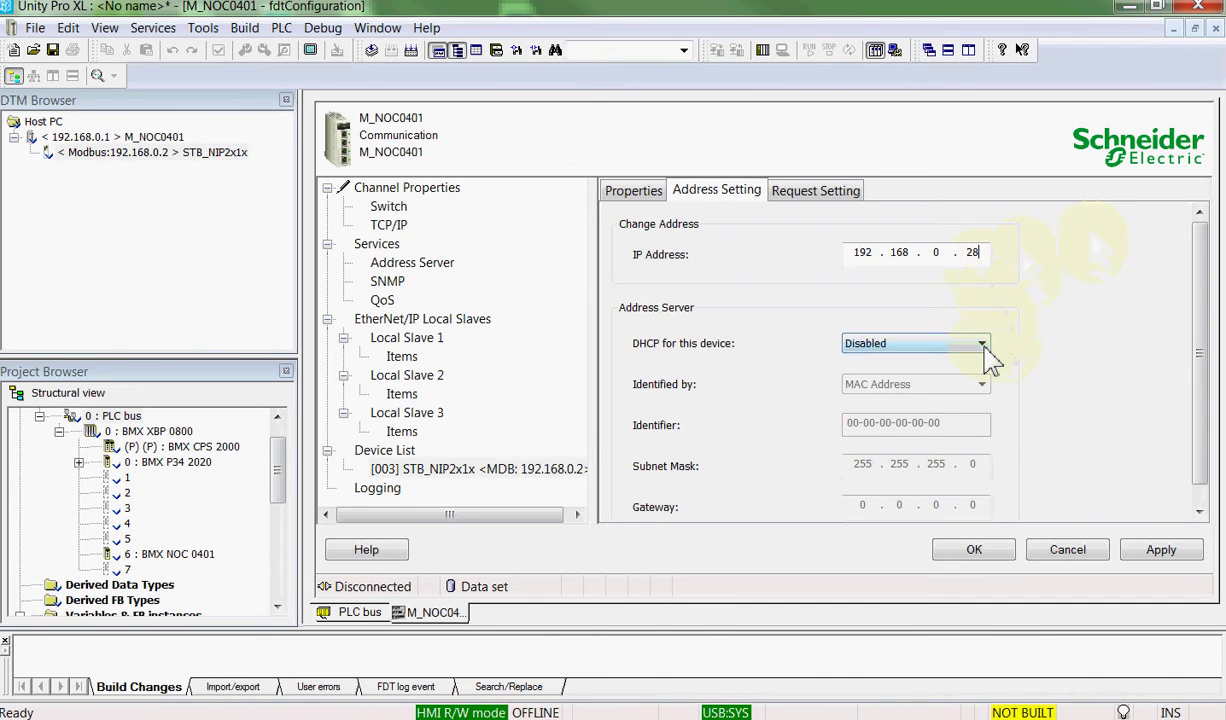
click(976, 345)
click(880, 375)
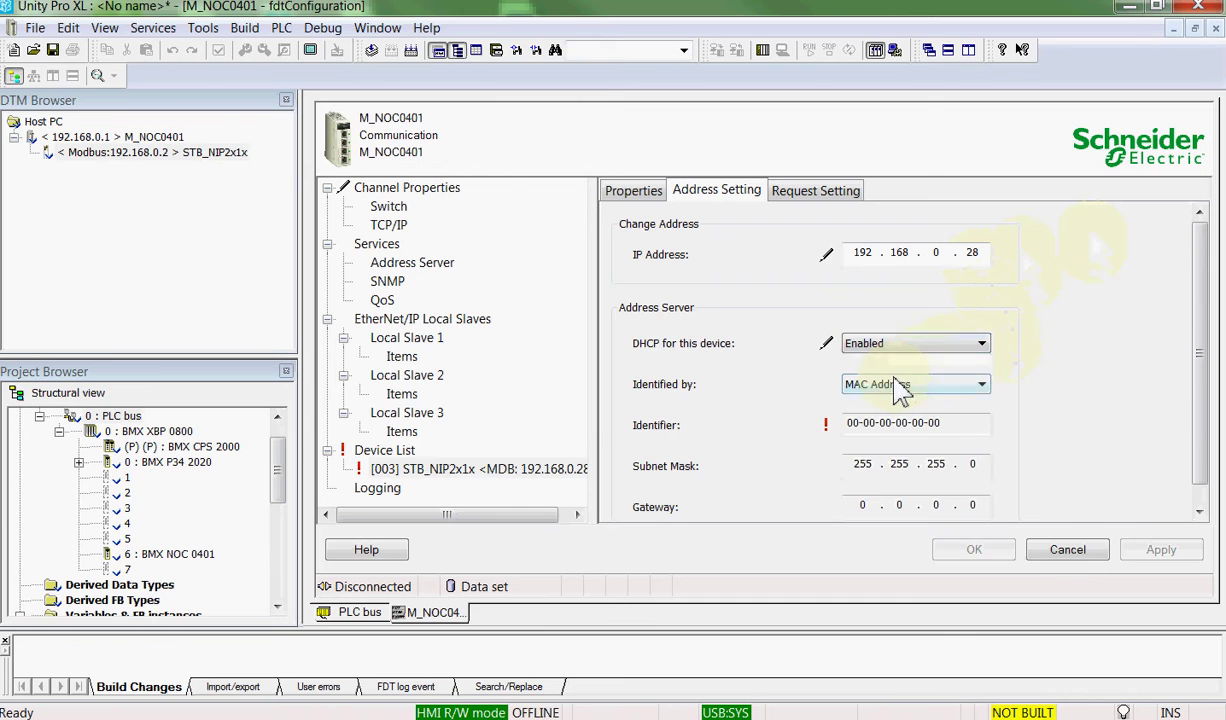
click(984, 388)
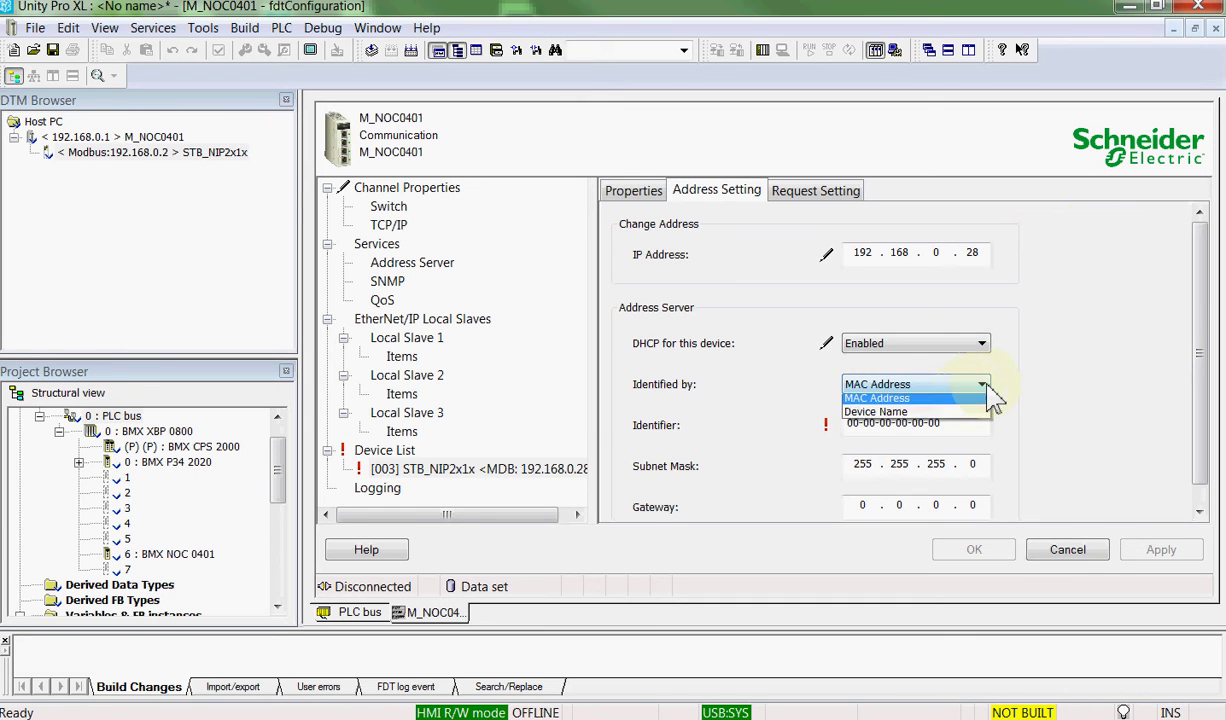
click(898, 411)
drag(939, 434, 840, 425)
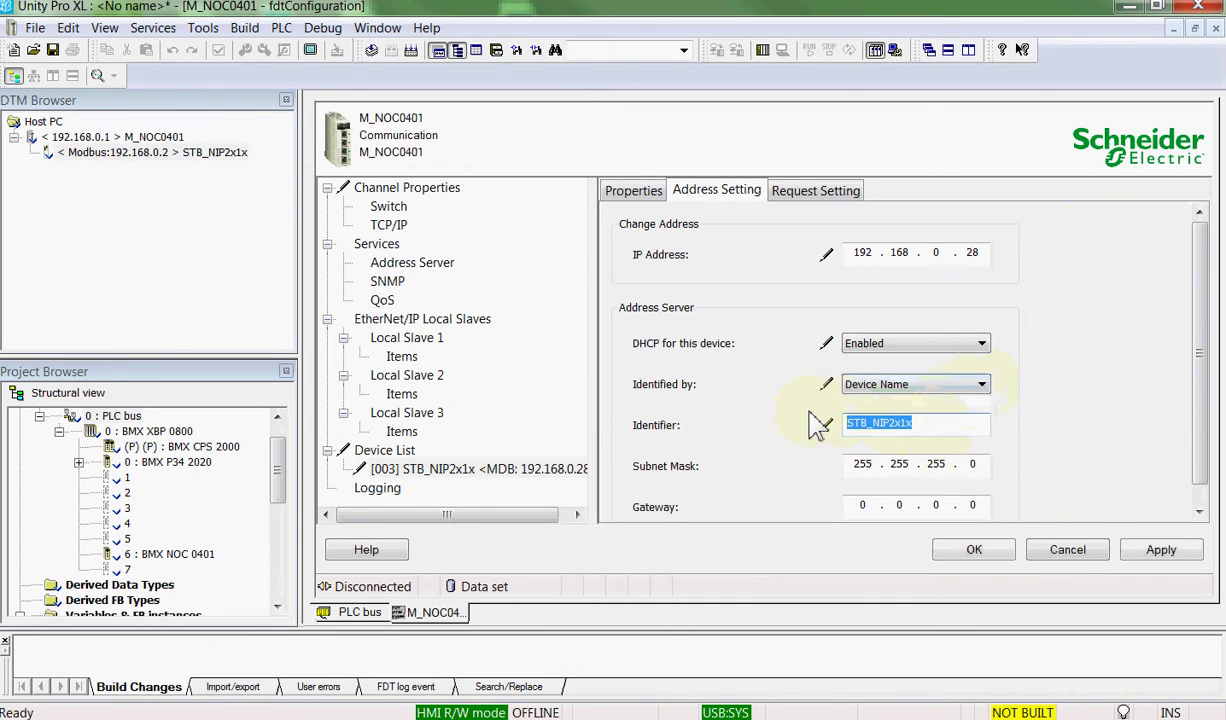
text(ST)
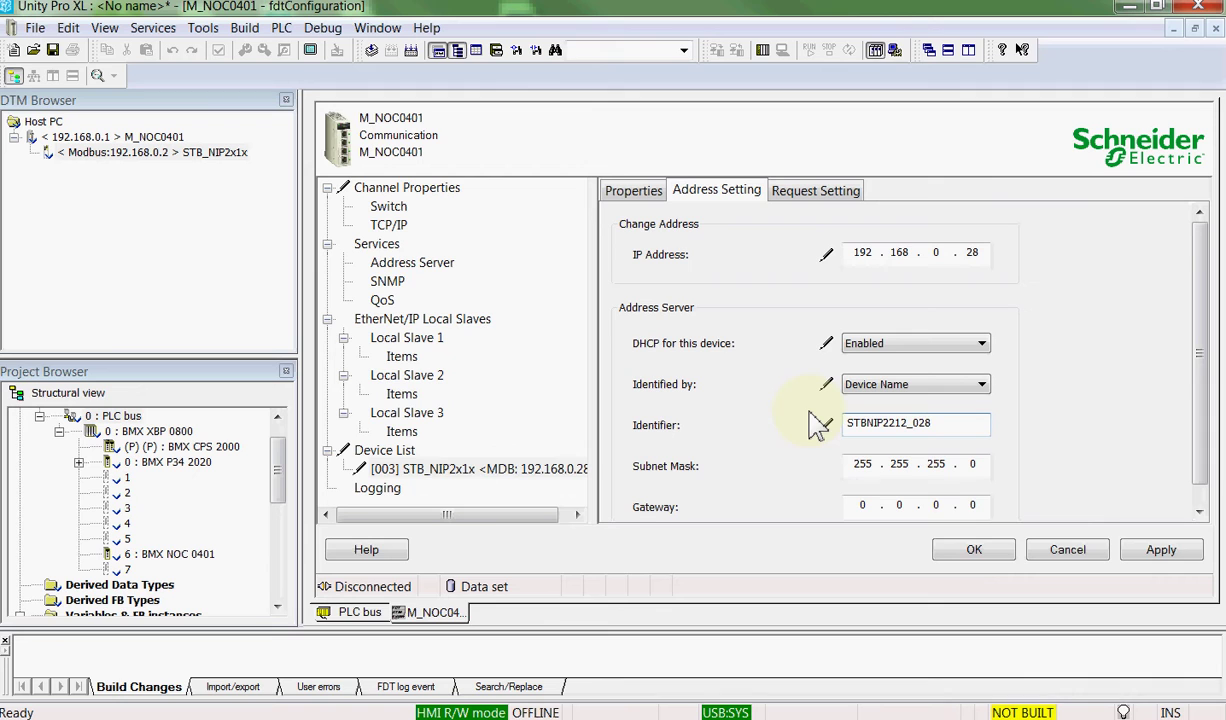
Apply the island address settings, close the module configuration and rebuild the whole project
click(1163, 551)
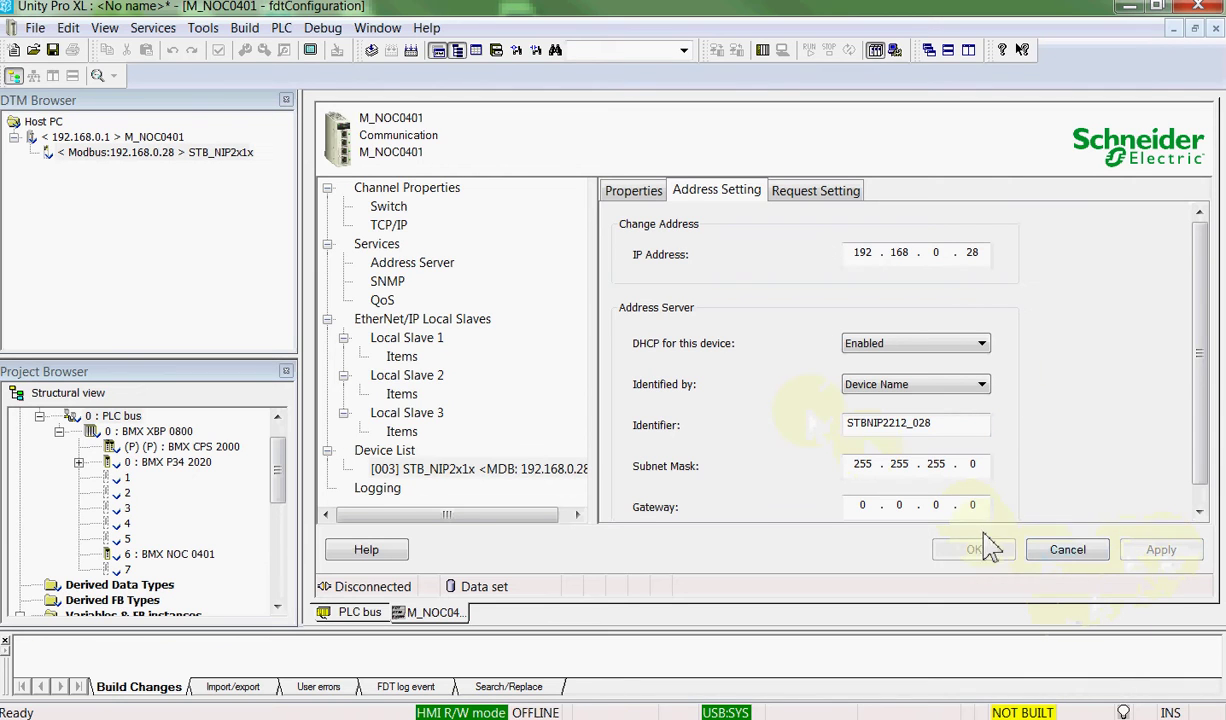
click(1215, 28)
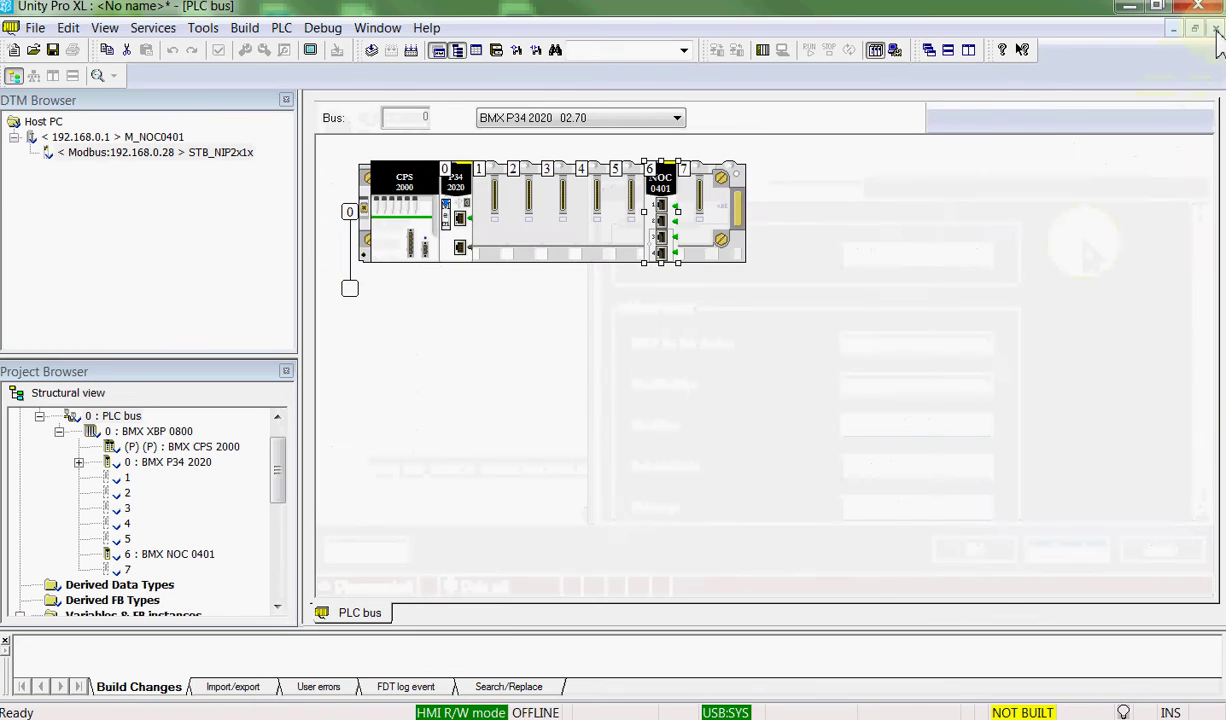
click(245, 28)
click(265, 127)
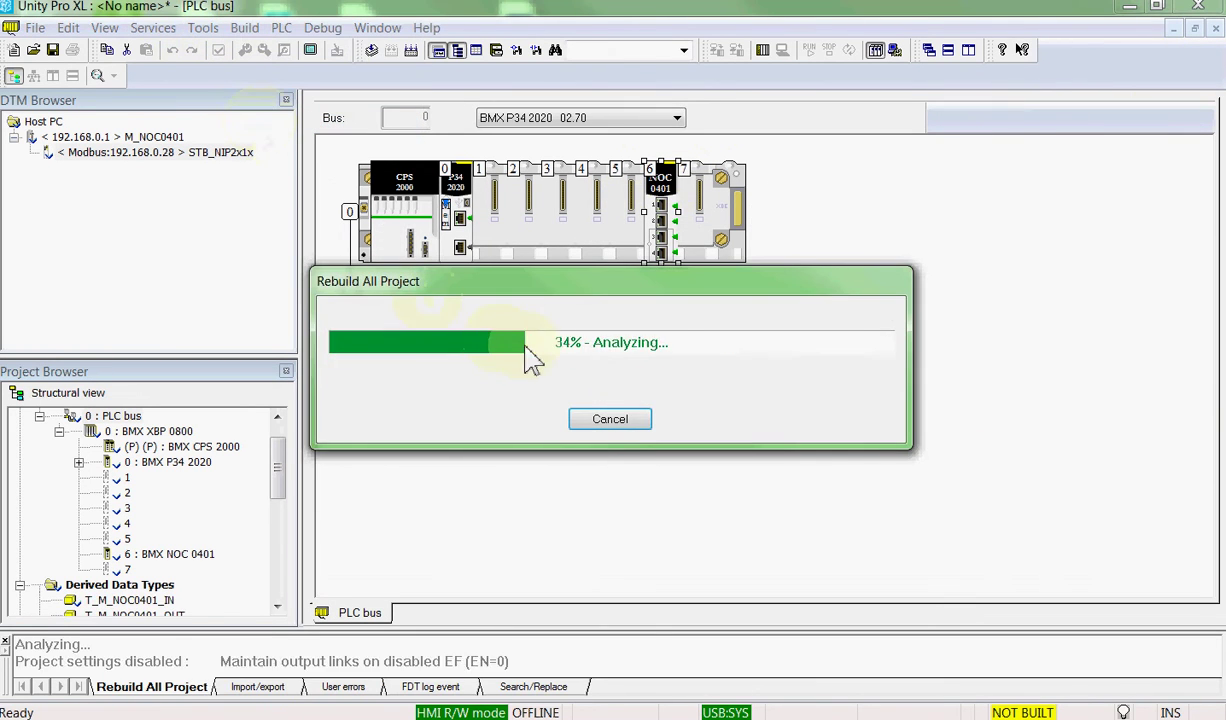
Connect to the PLC and transfer the project with Run after Transfer, confirming stop and run
click(280, 28)
click(300, 51)
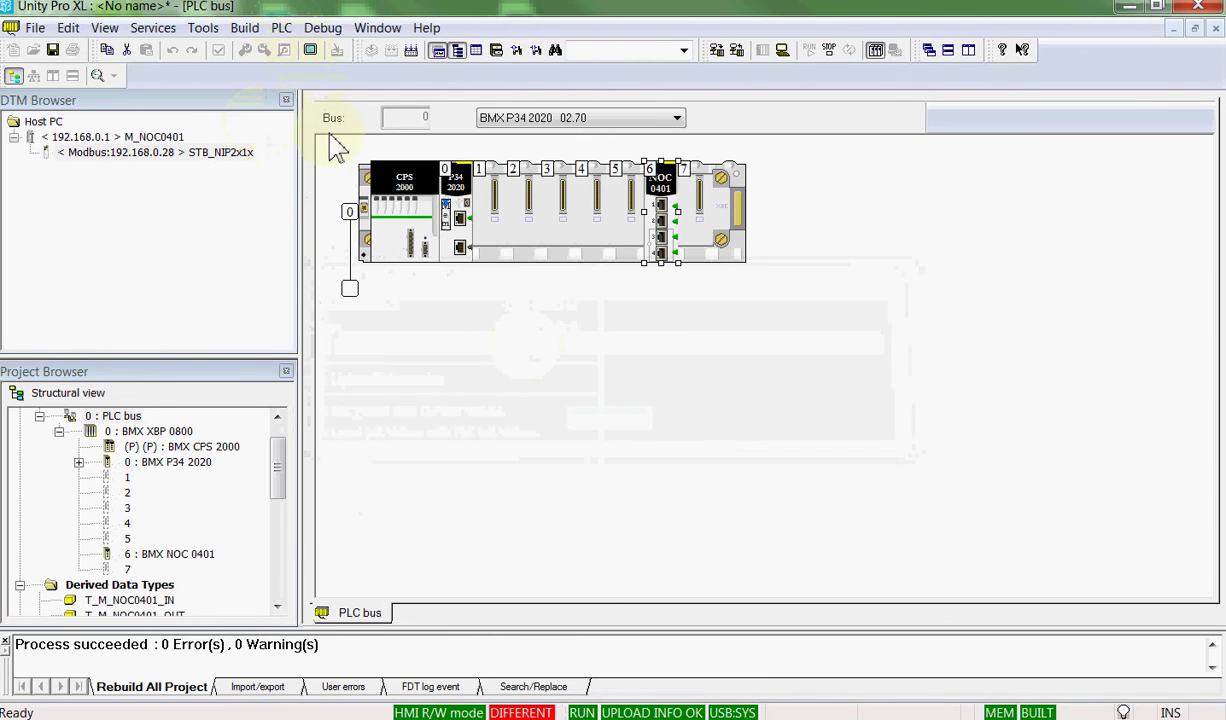
click(281, 28)
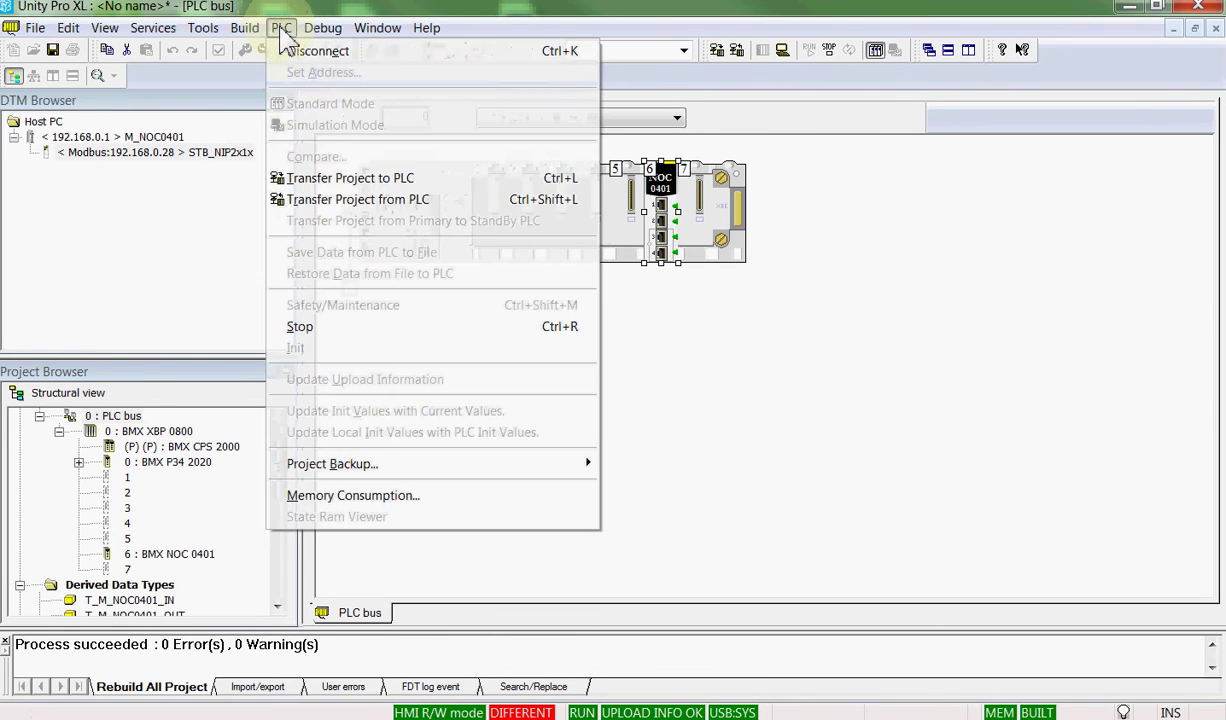
click(335, 176)
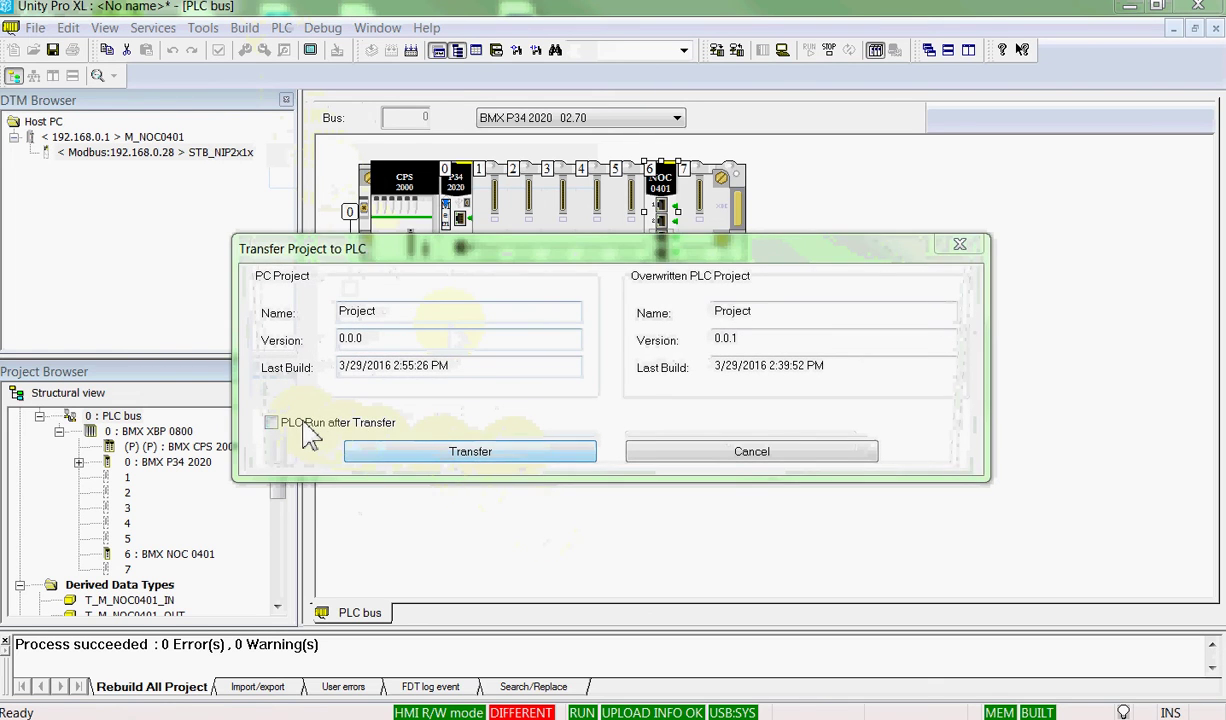
click(298, 422)
click(433, 455)
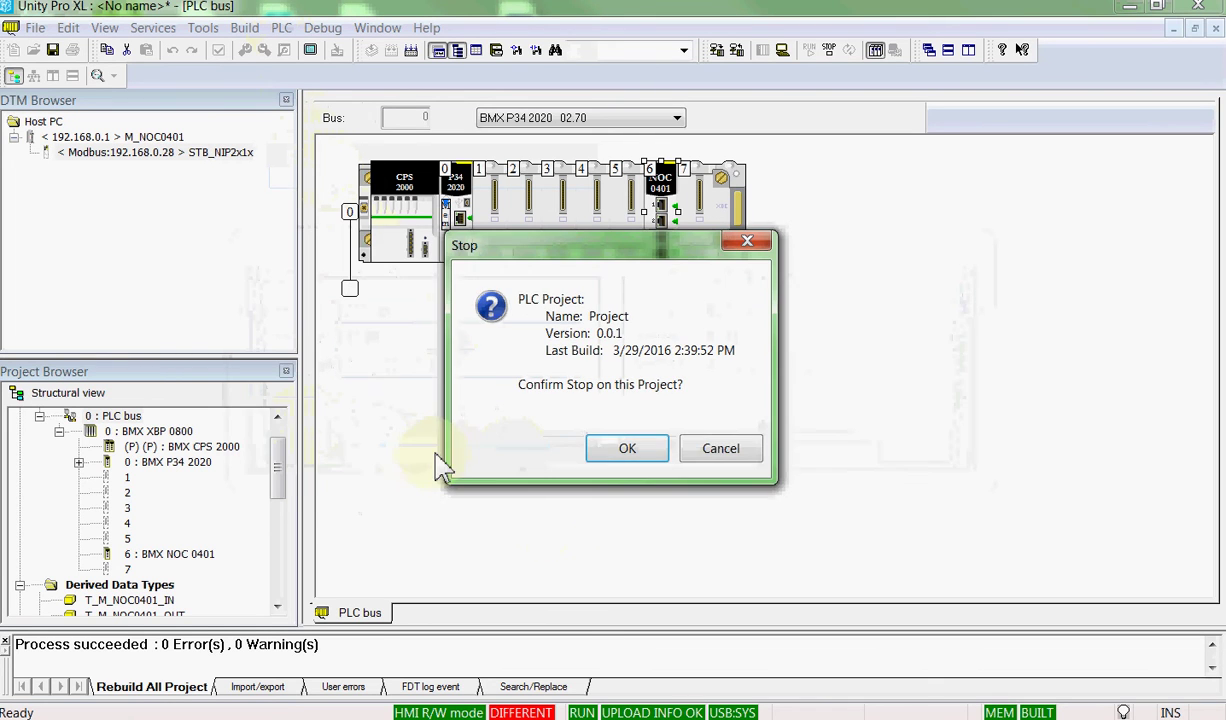
click(614, 455)
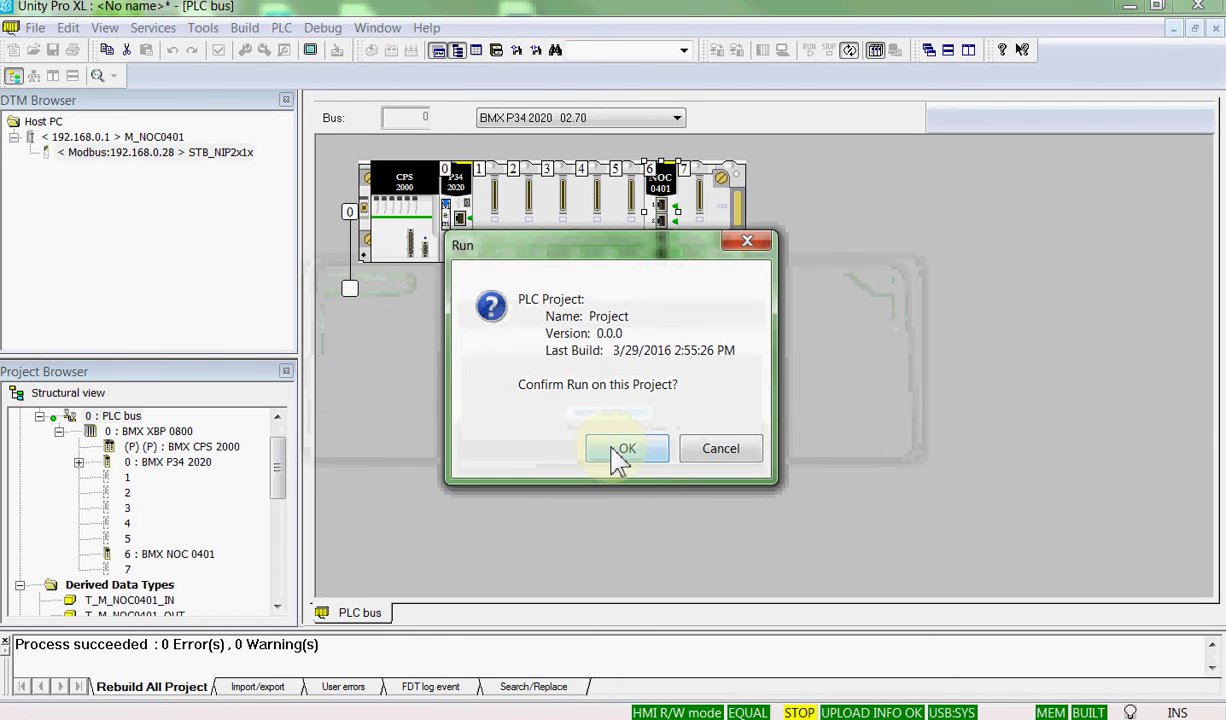
click(624, 450)
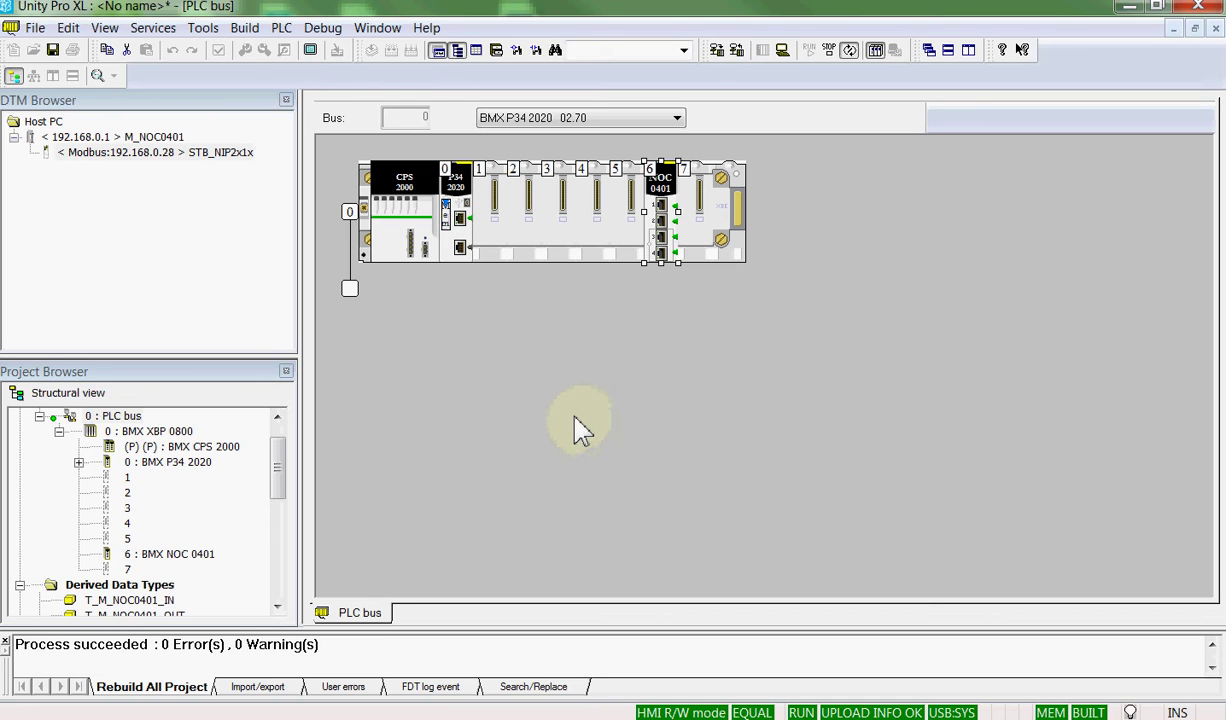
Open the STB_NIP2x1x device editor, connect to the island and launch Advantys
click(97, 154)
right_click(100, 168)
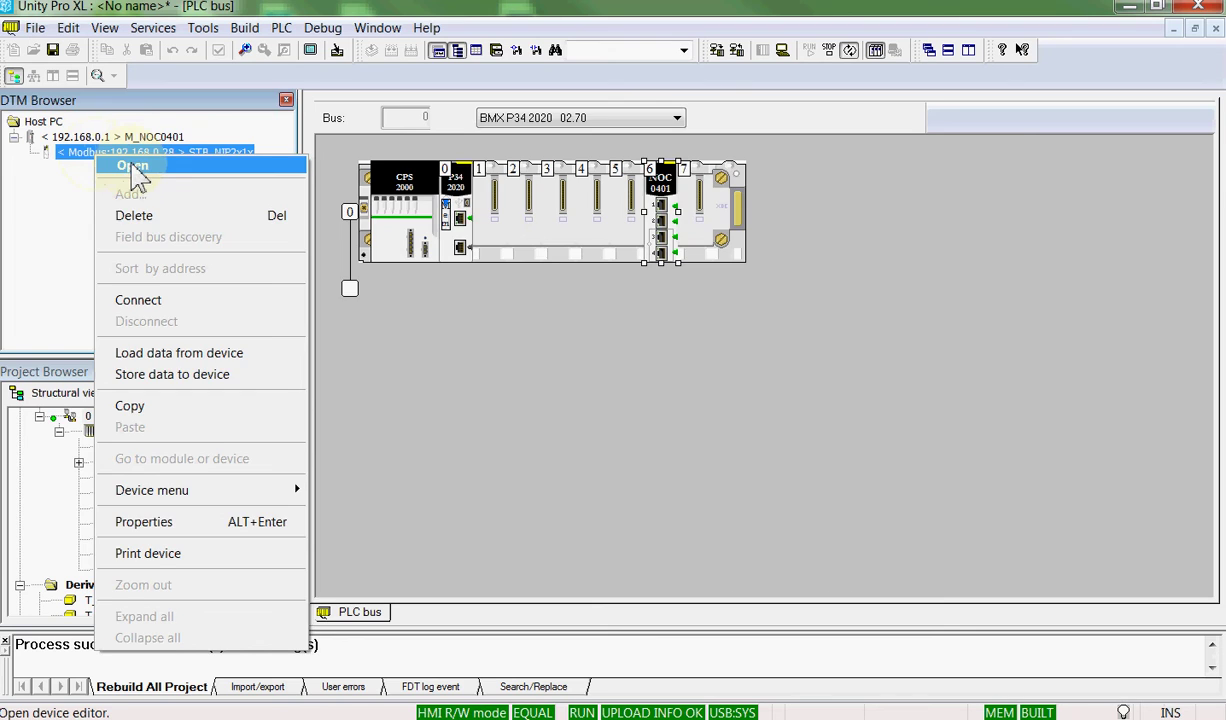
click(132, 167)
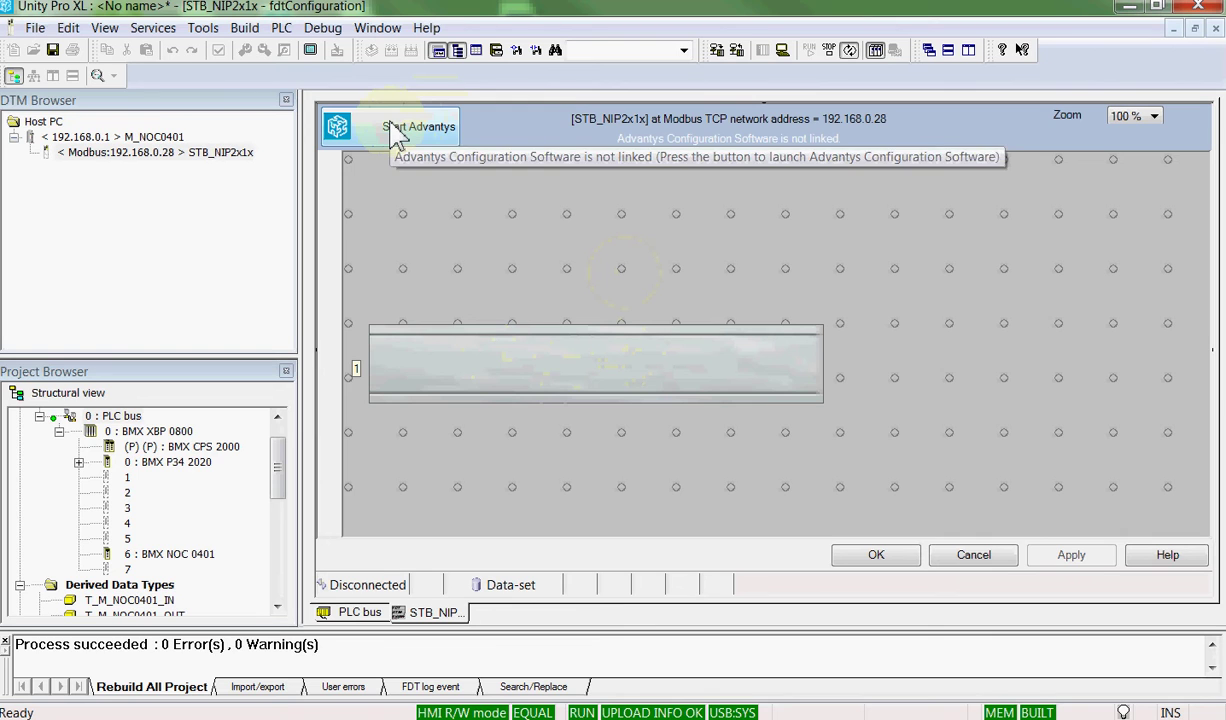
right_click(181, 155)
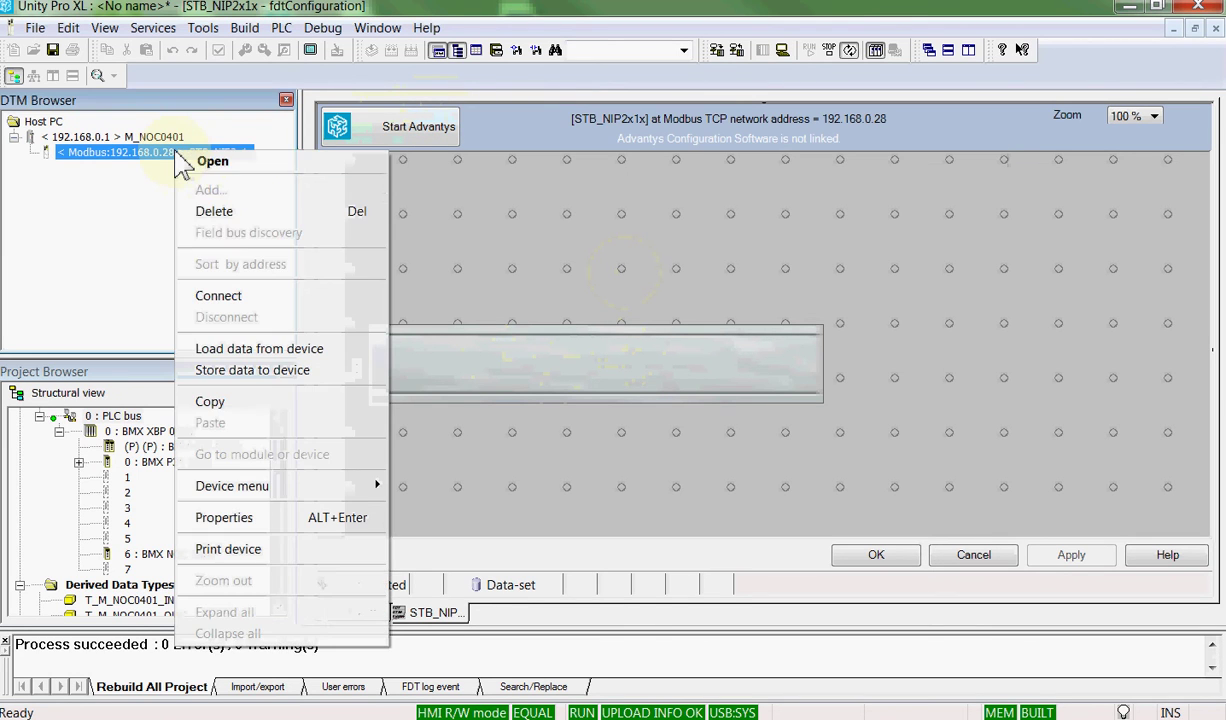
click(222, 298)
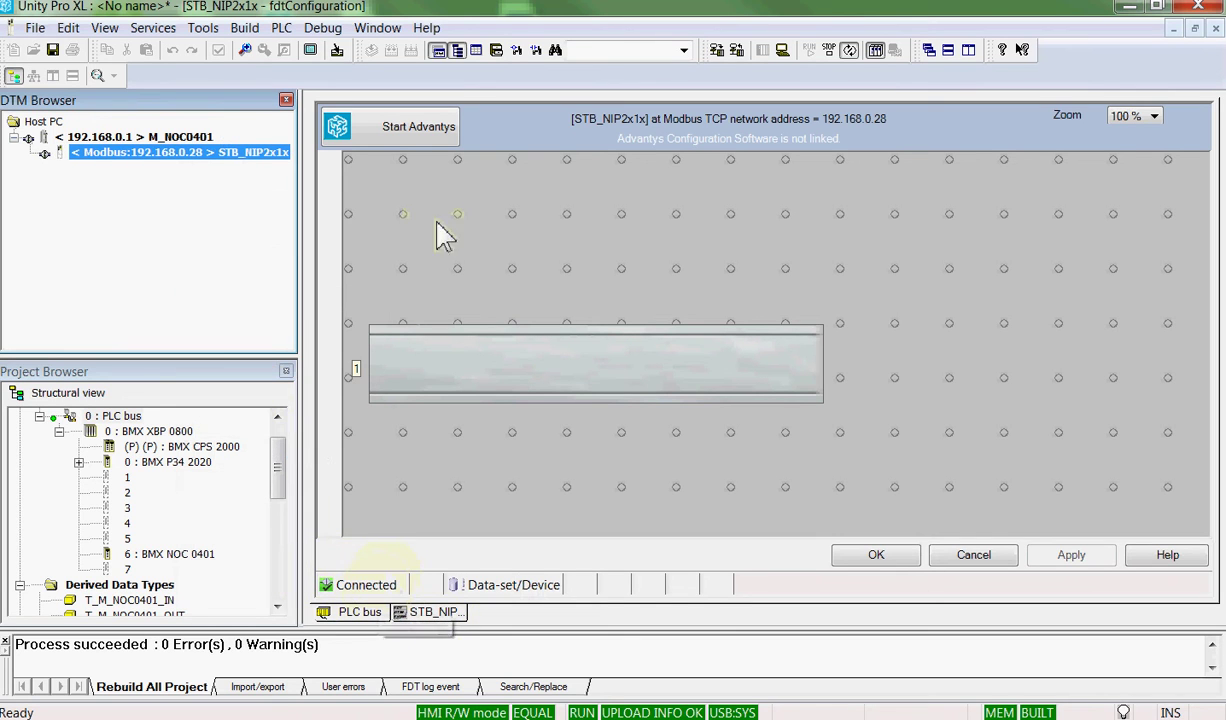
click(395, 130)
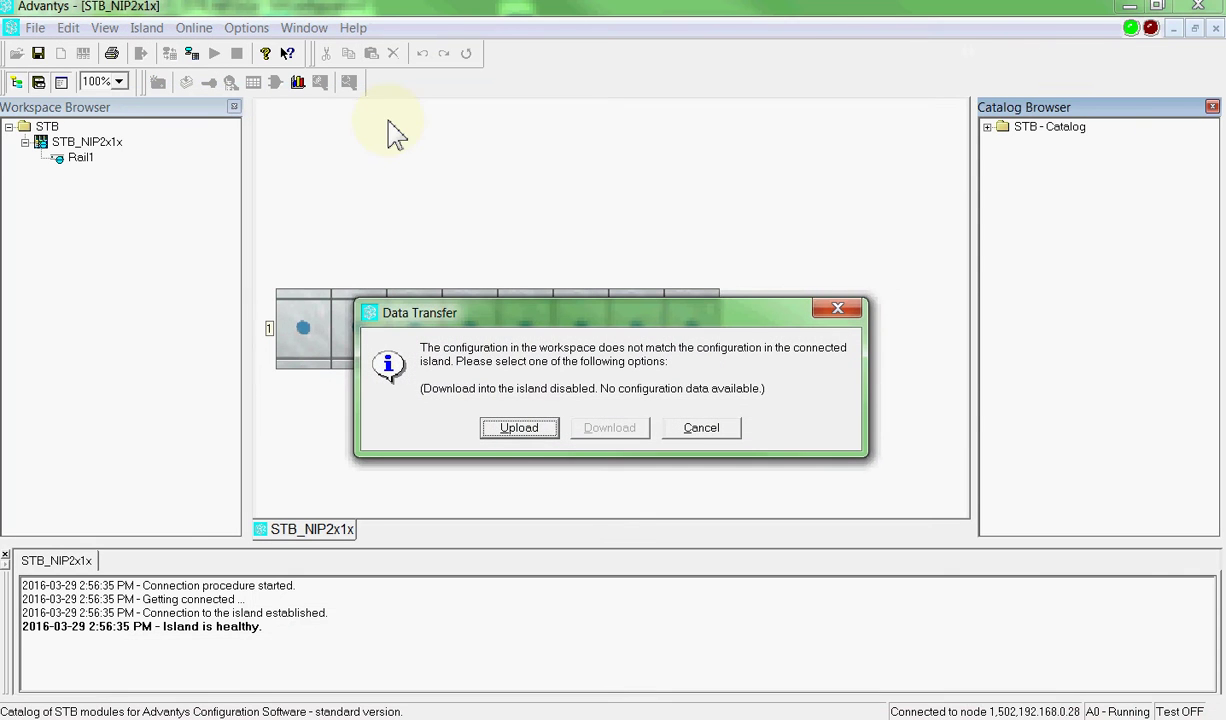
Upload the island's module configuration into Advantys, then disconnect from the island
click(533, 433)
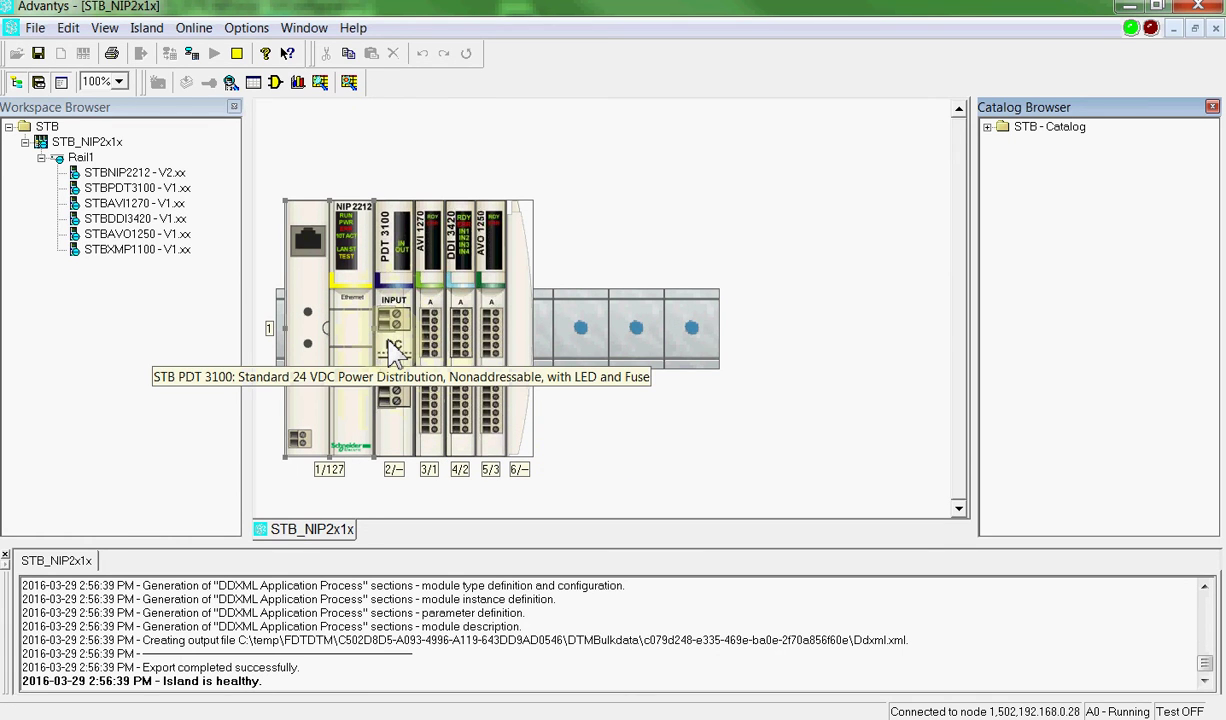
click(196, 28)
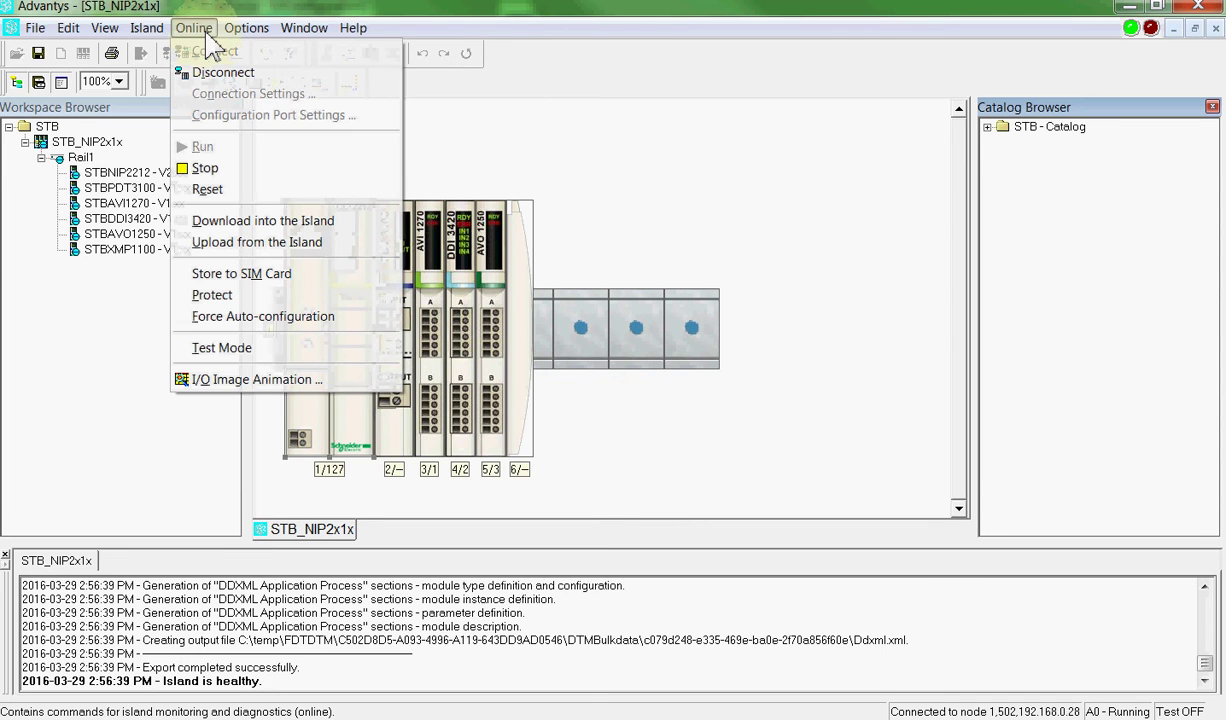
click(221, 72)
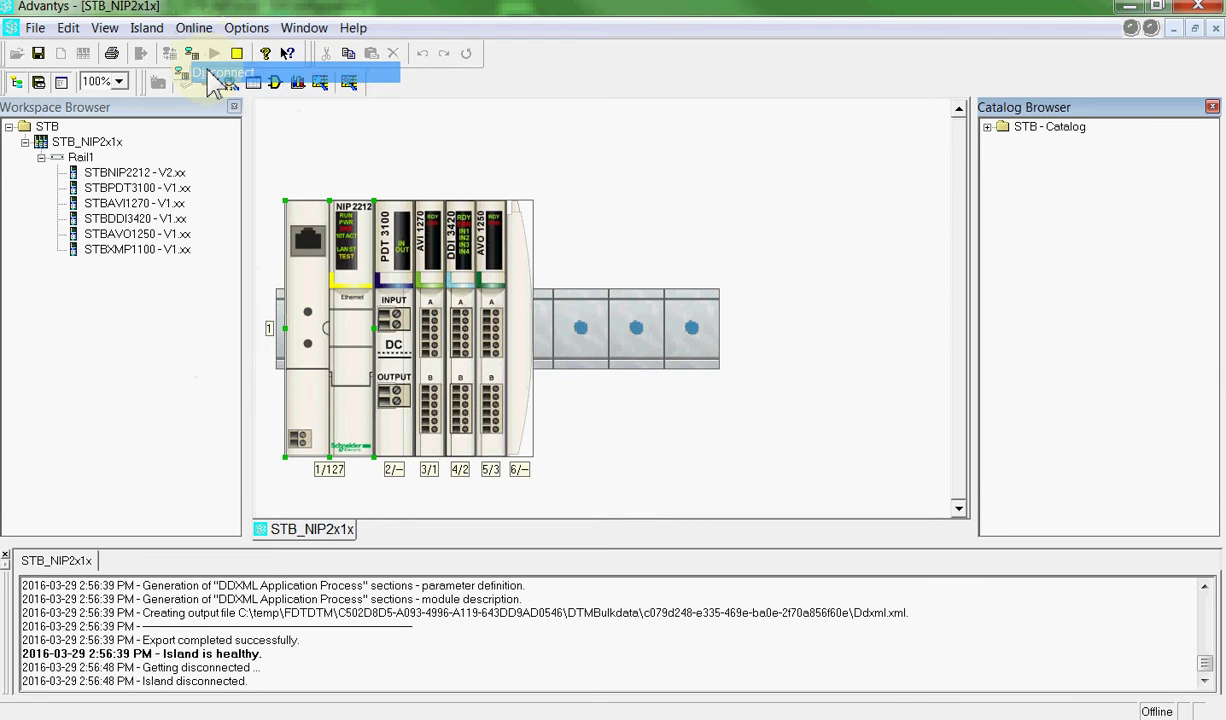
In the DDI 3420 module's I/O image, label input Channels 1 and 2 as In1 and DI2
double_click(455, 250)
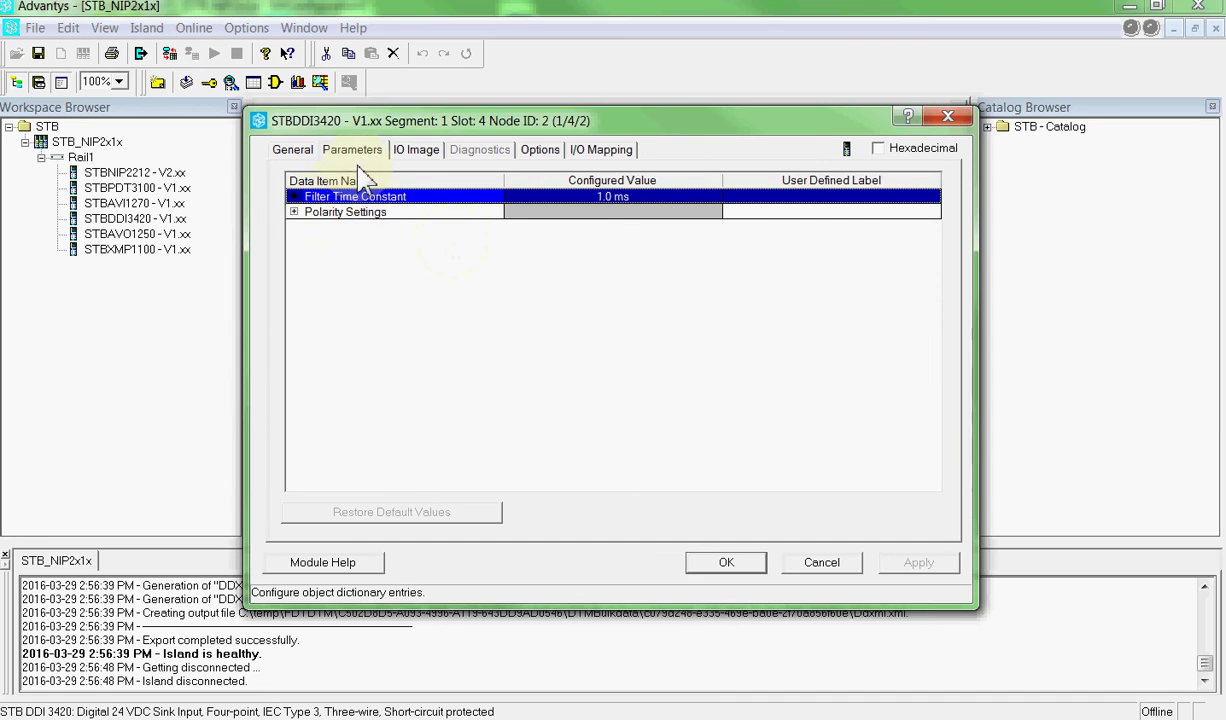
click(410, 152)
click(294, 197)
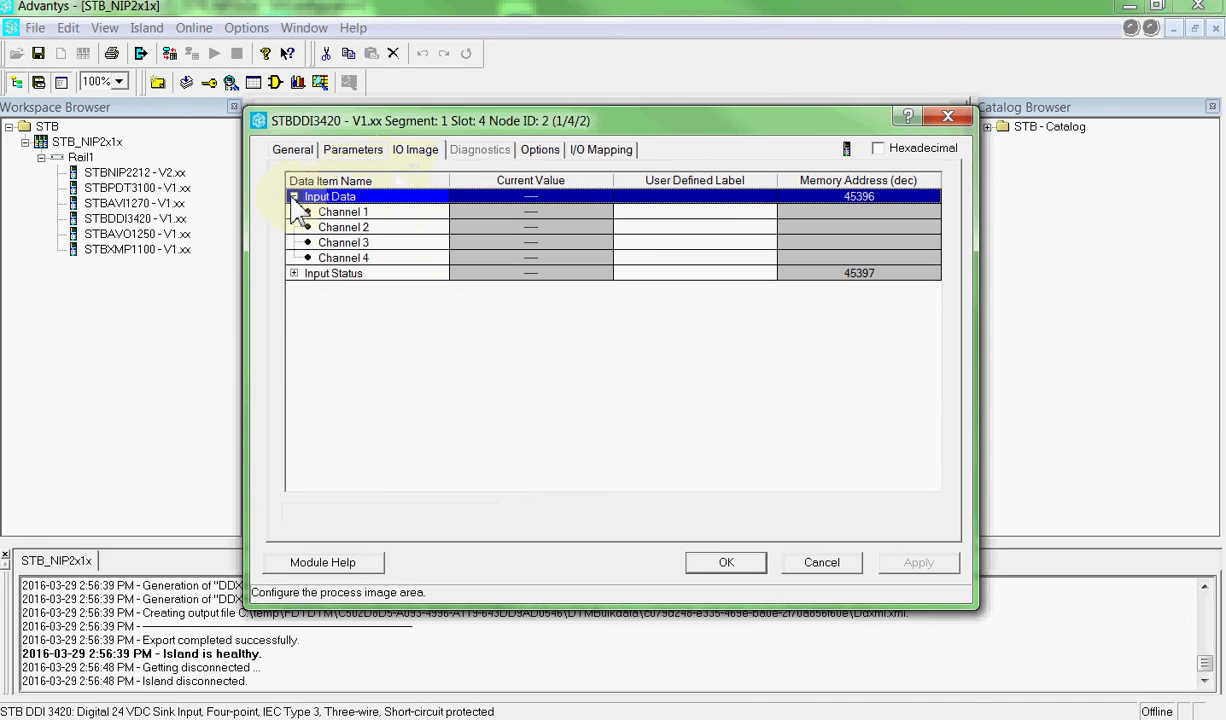
click(648, 212)
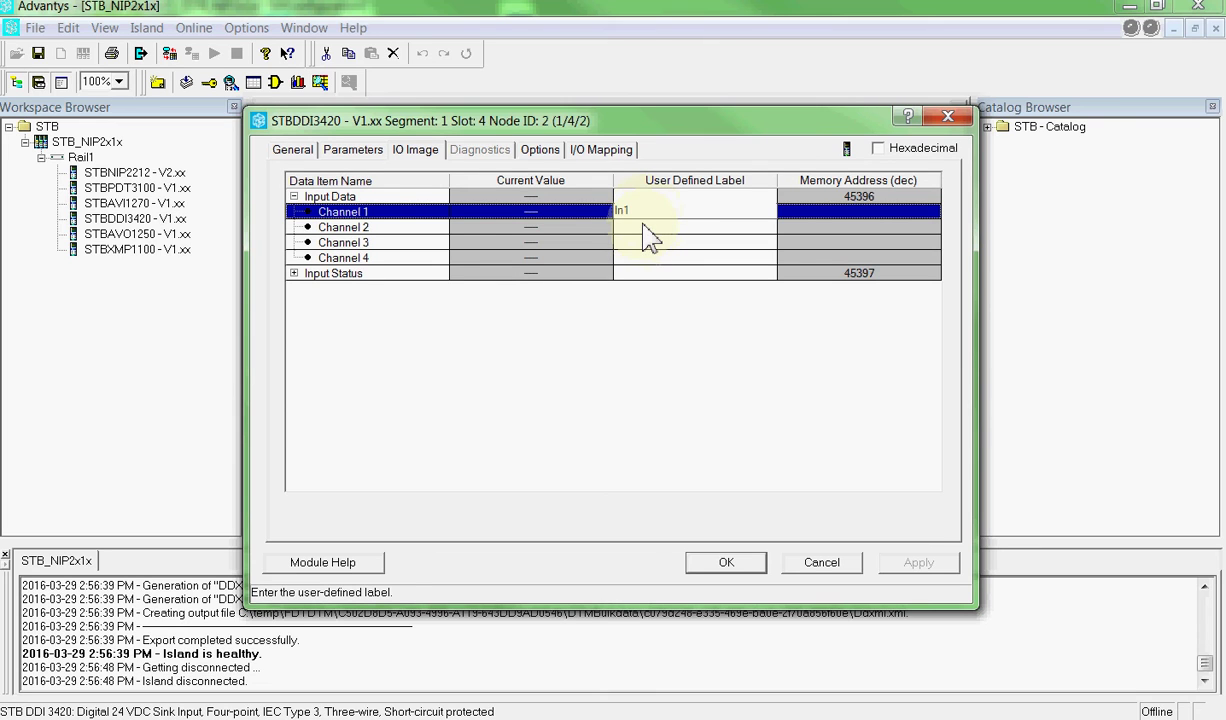
click(644, 227)
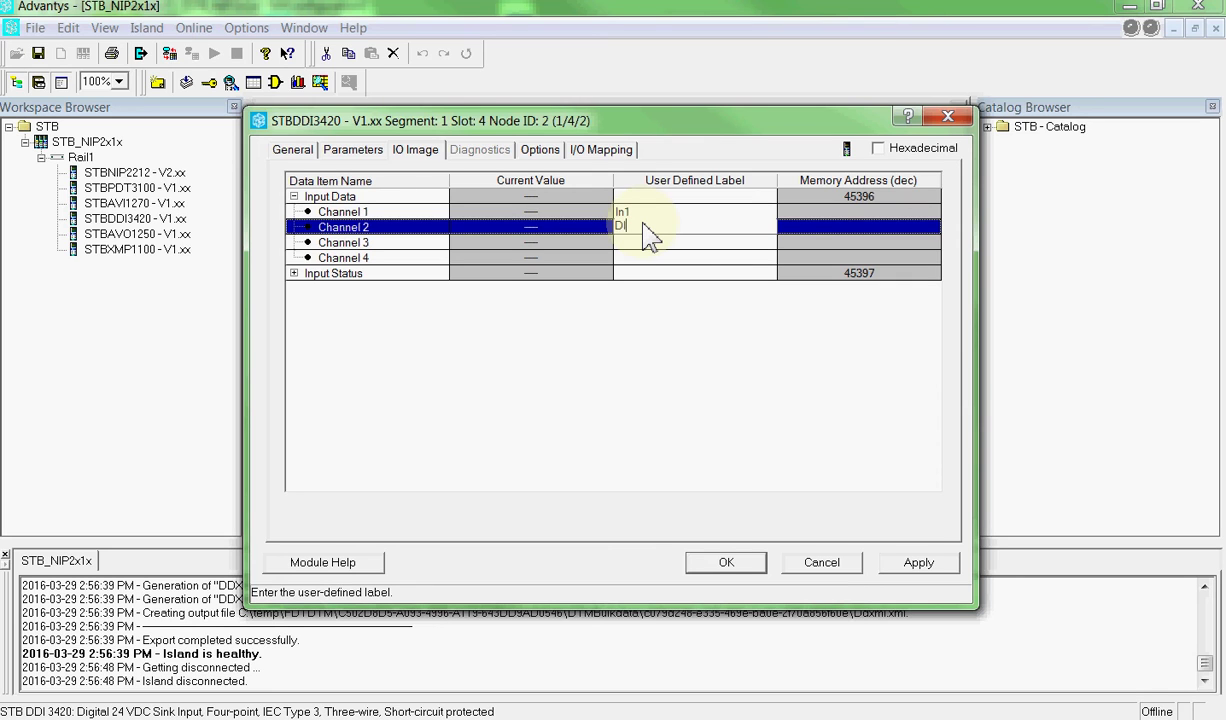
key(Return)
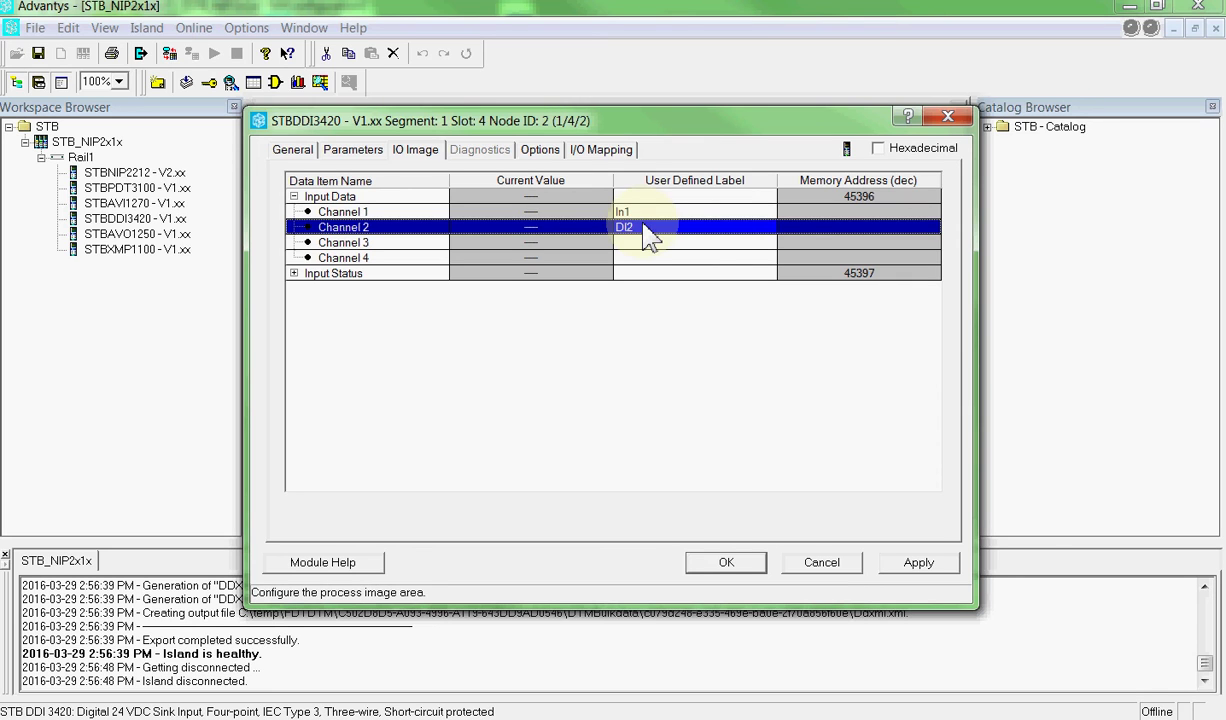
Label Channels 3 and 4 as Input3 and DigitalInput4, then apply and close the module dialog
click(628, 244)
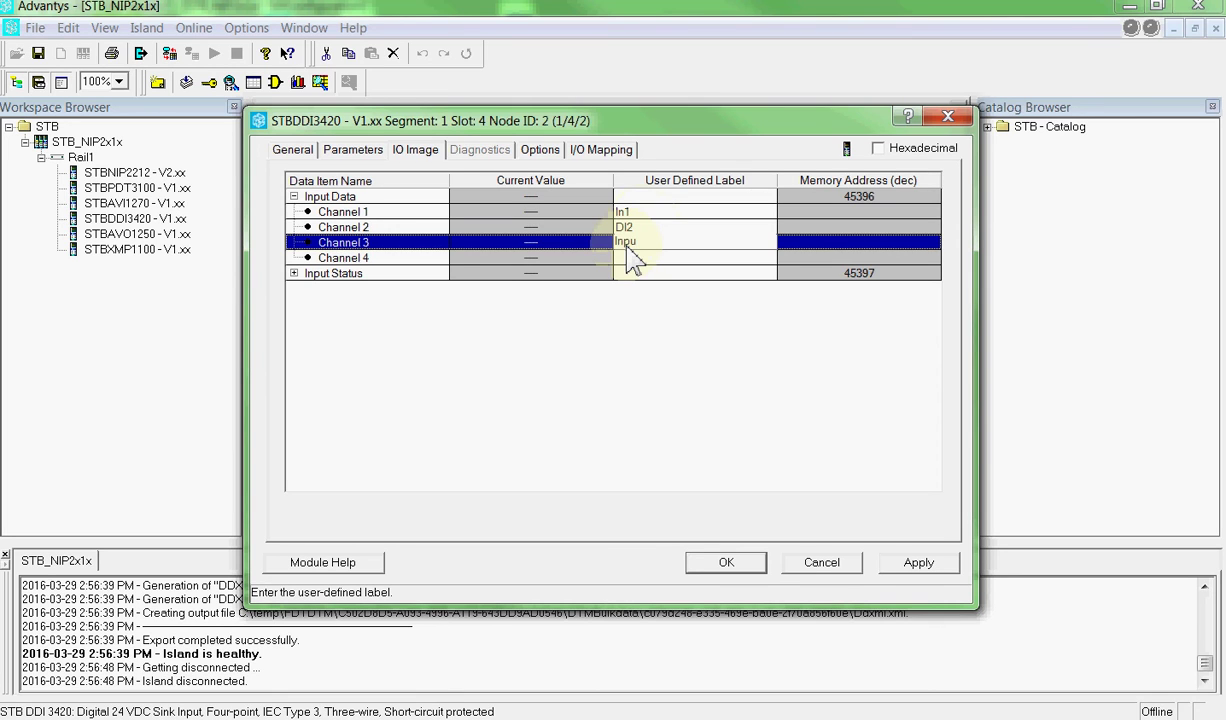
text(Input3)
key(Return)
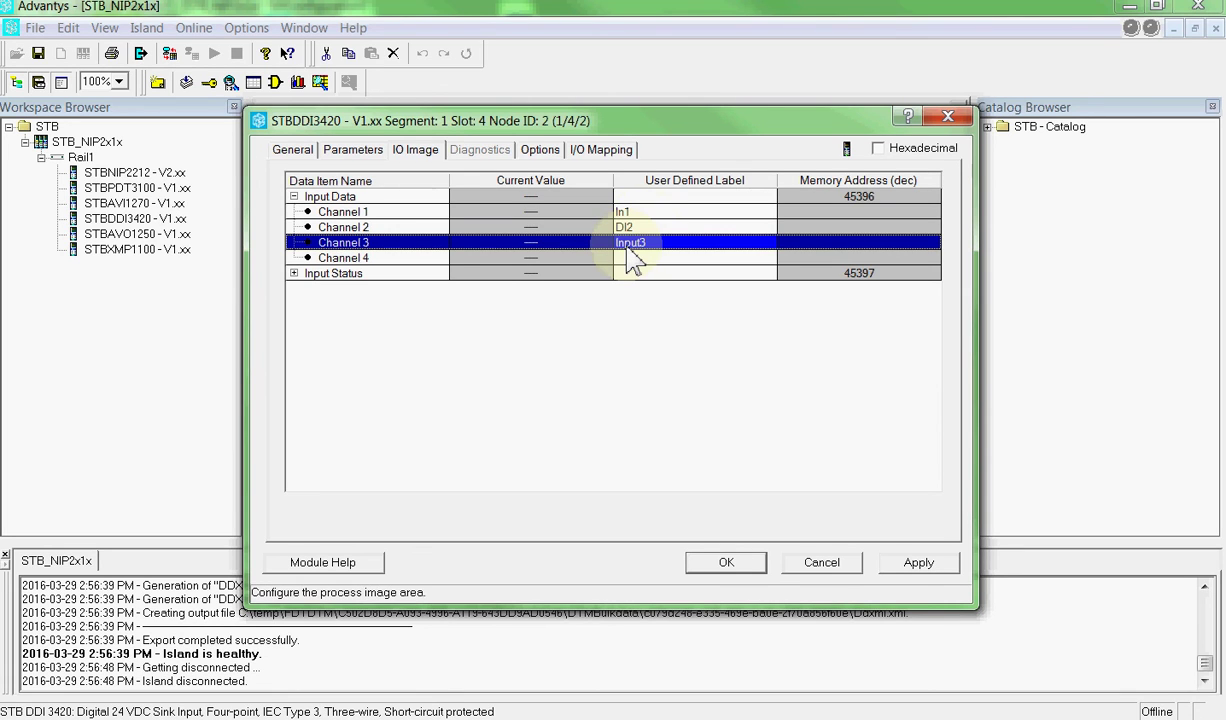
click(630, 260)
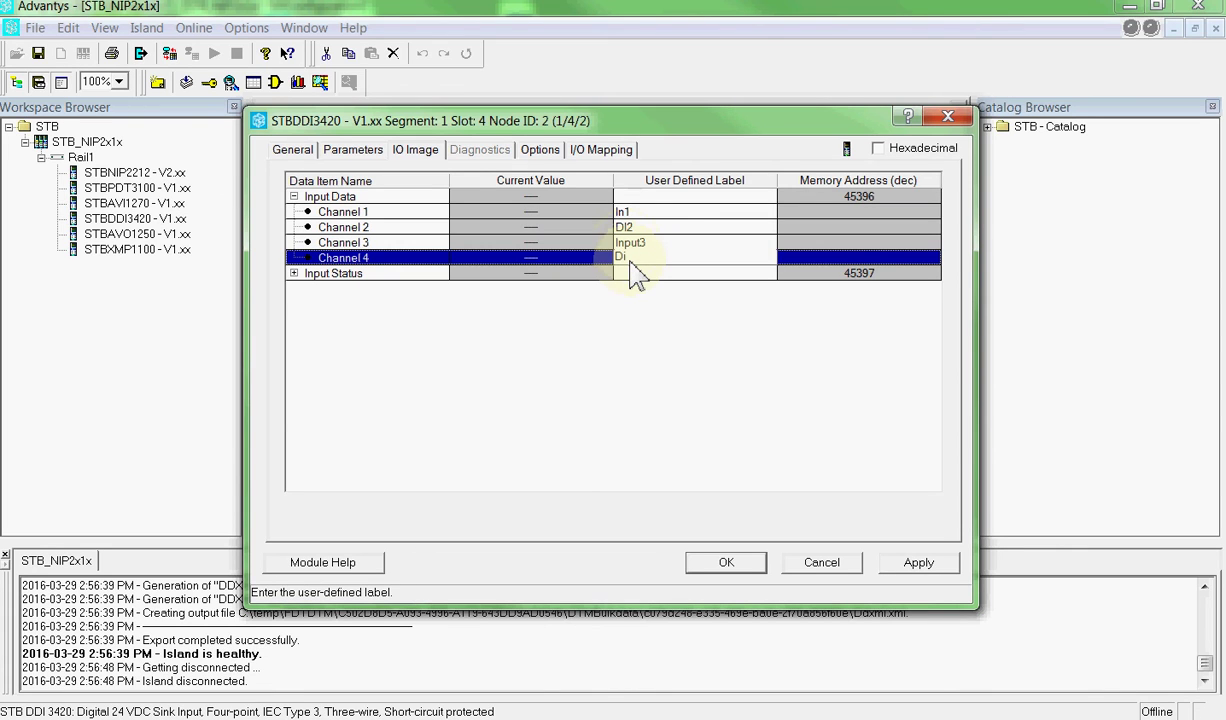
text(DigitalInput4)
click(903, 573)
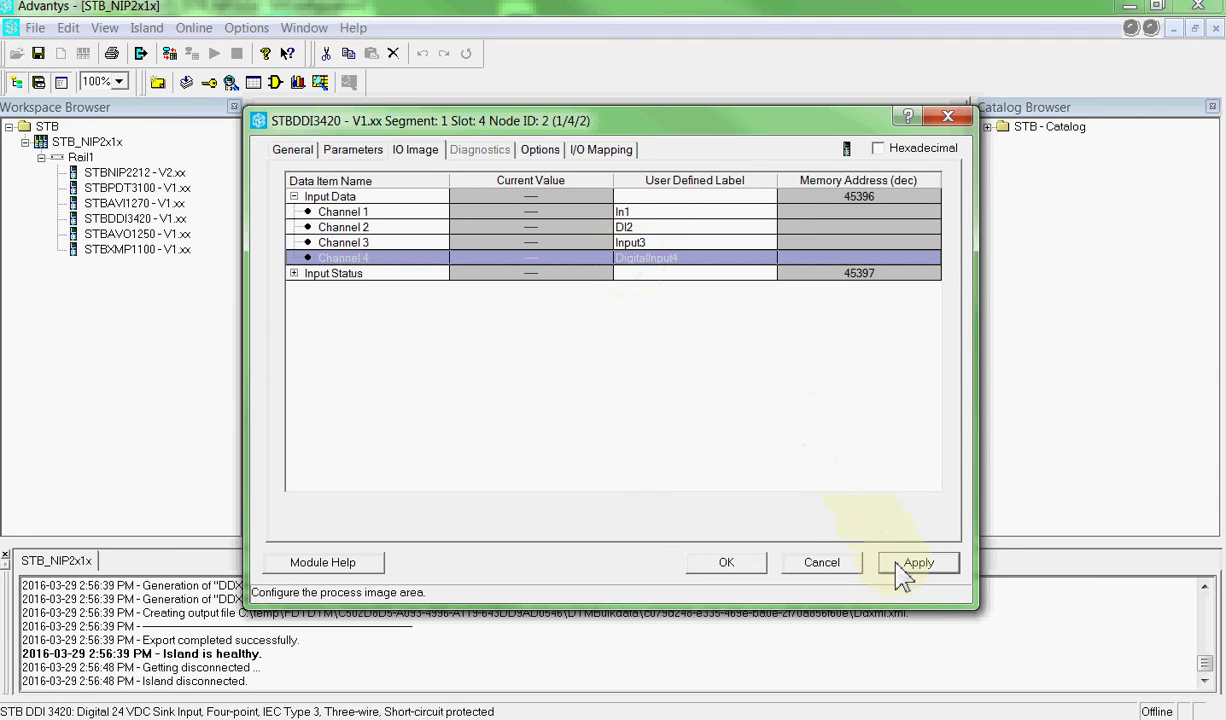
click(718, 563)
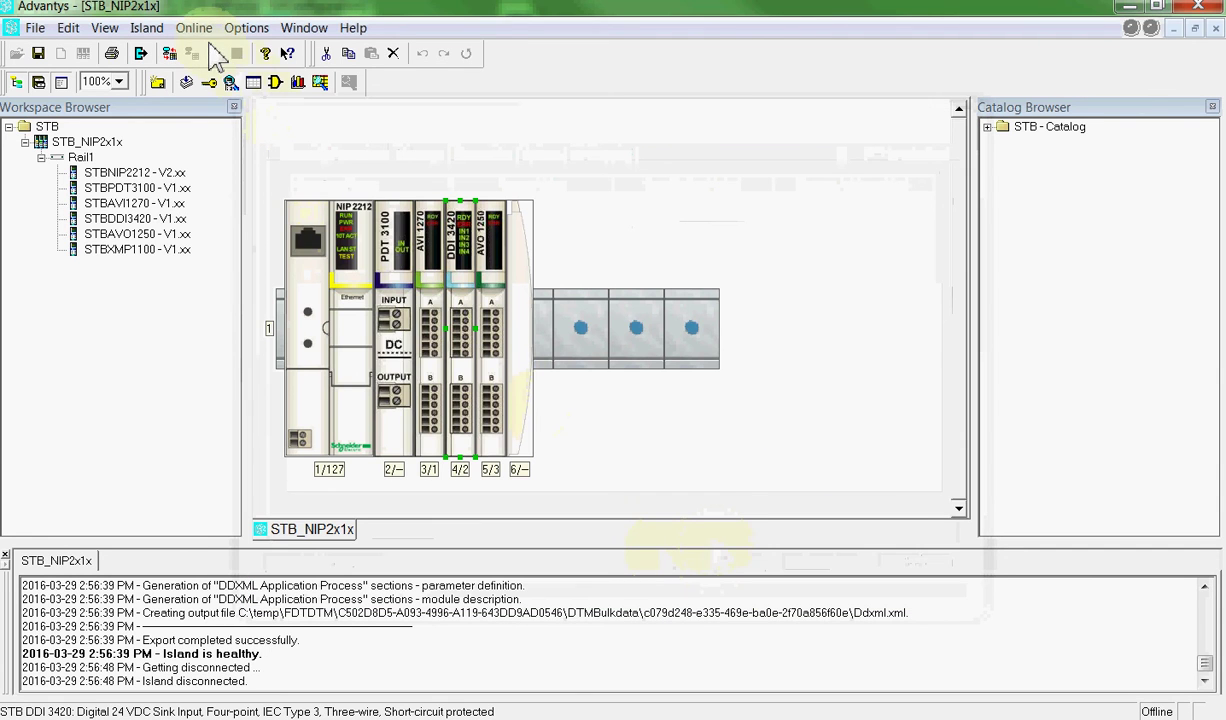
Connect to the STB island, download the configuration with an island reset, and set it Running
click(193, 27)
click(200, 49)
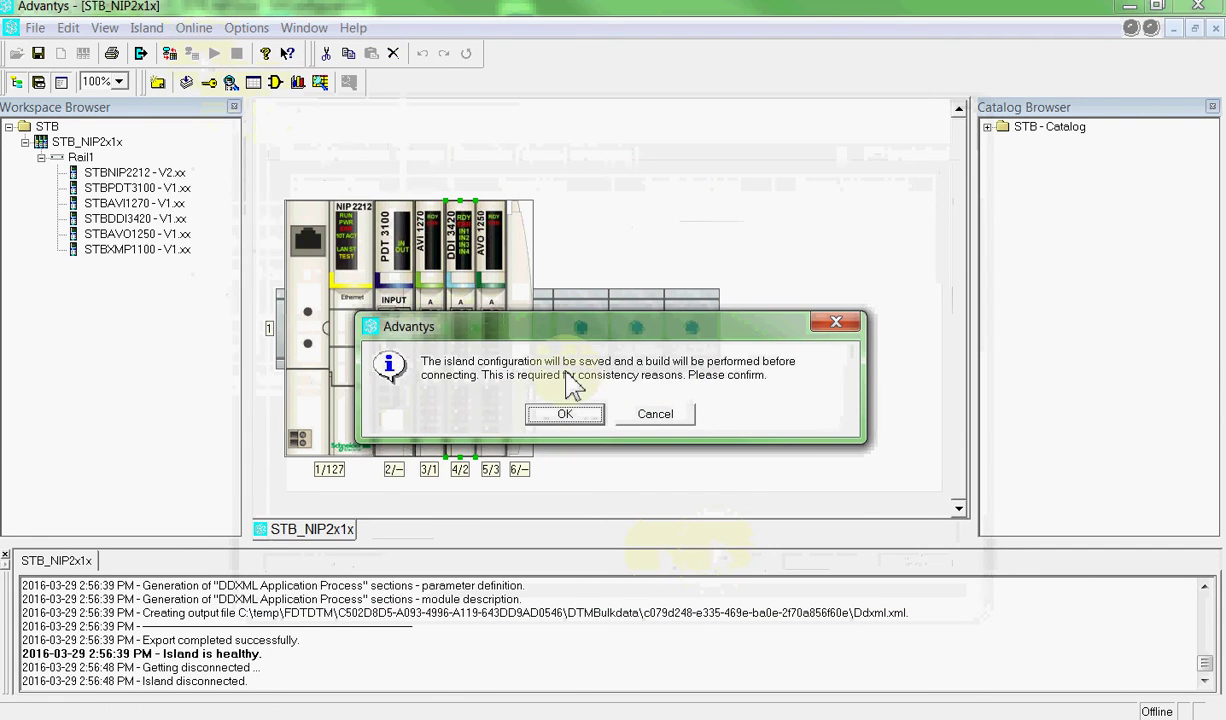
click(565, 415)
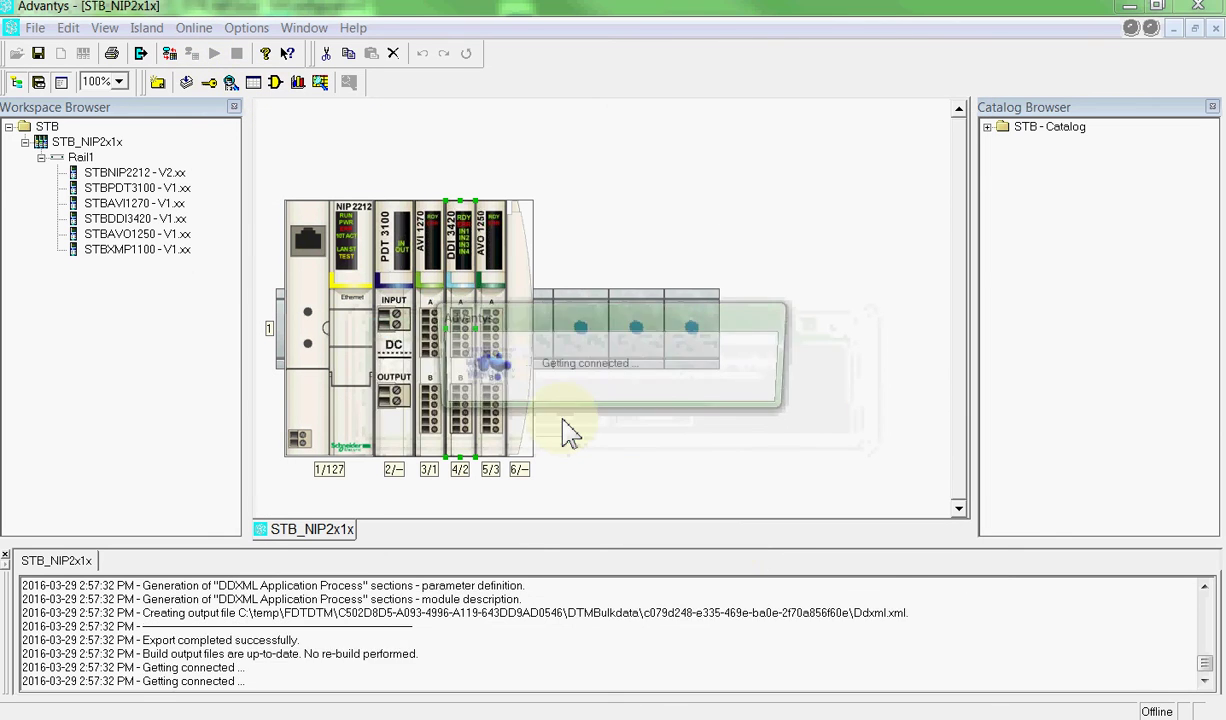
click(612, 418)
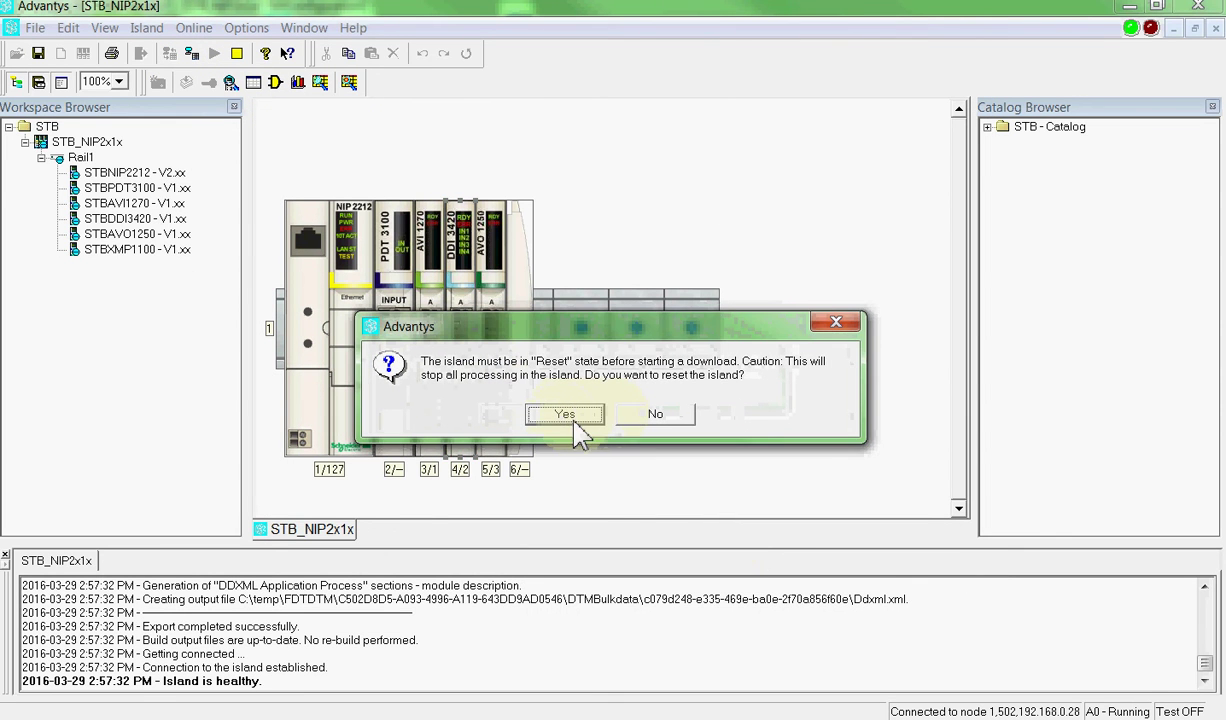
click(572, 420)
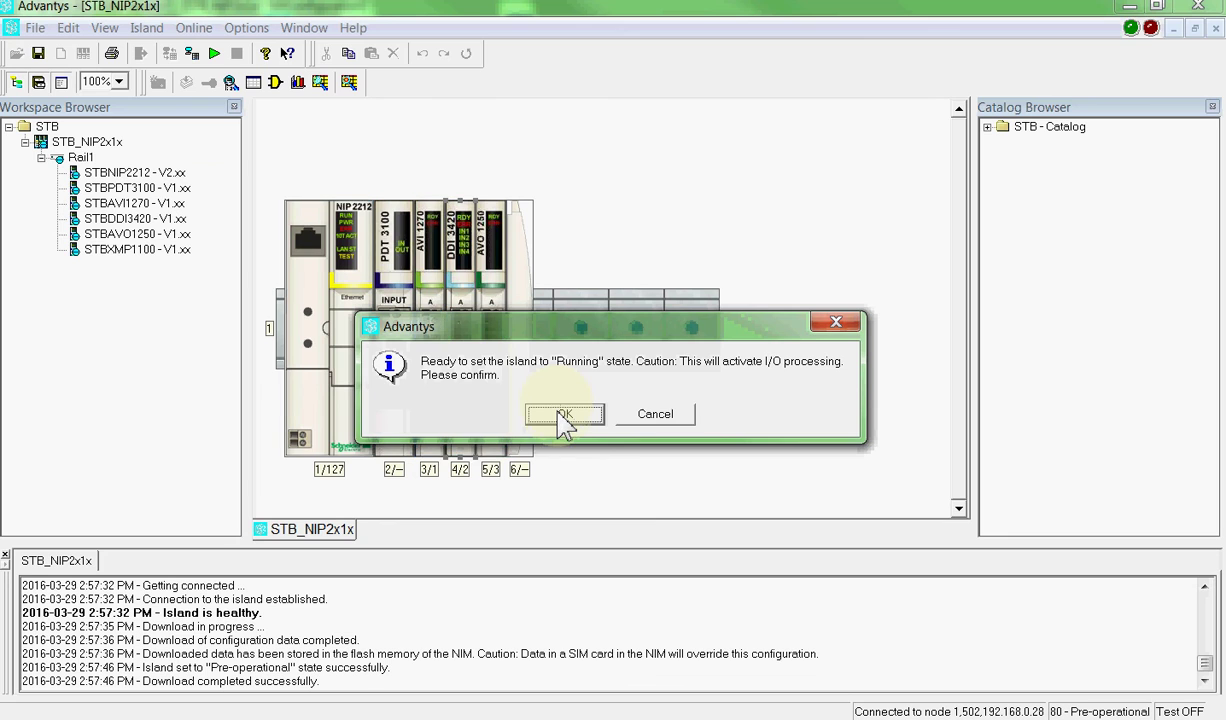
click(563, 416)
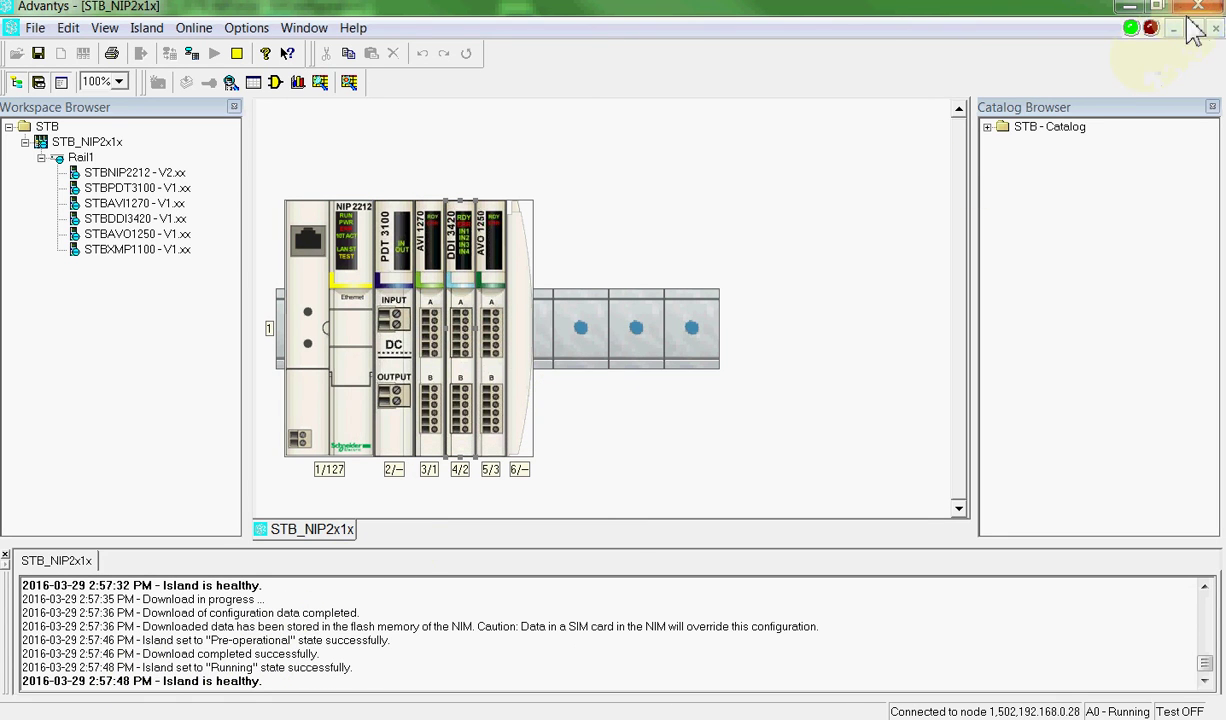
Close the island configuration screen, accepting the changed island values and the offline build notice
click(1130, 6)
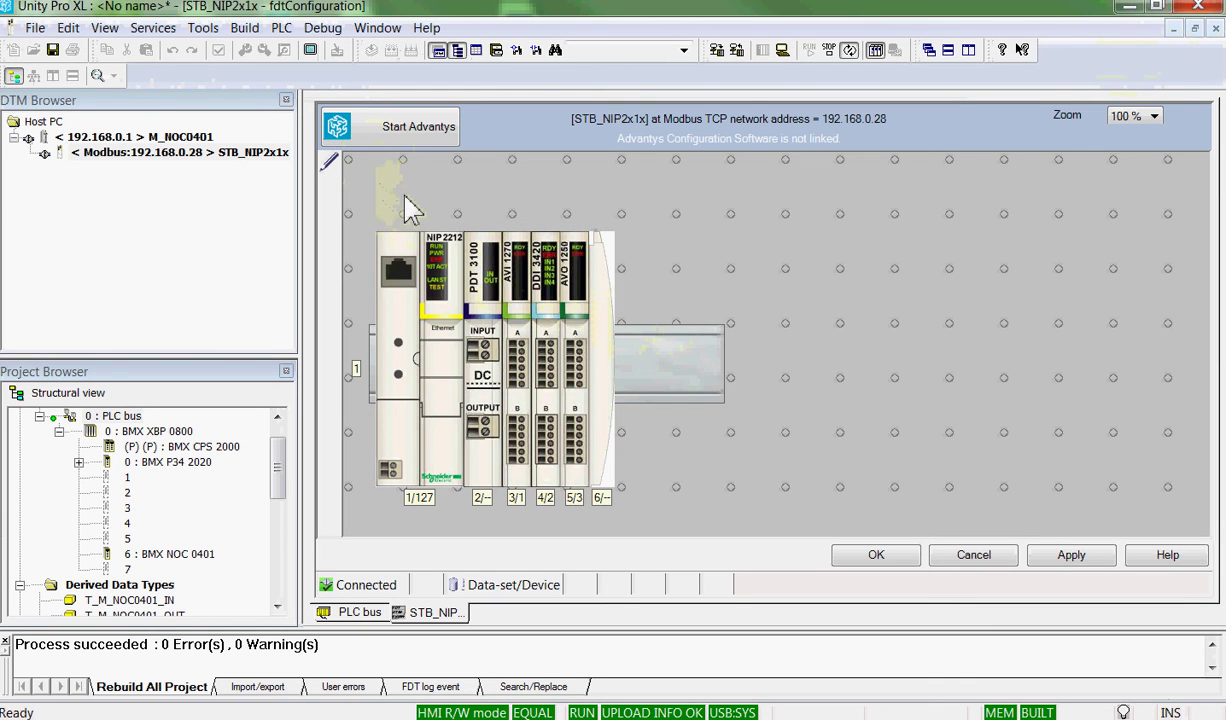
click(1216, 29)
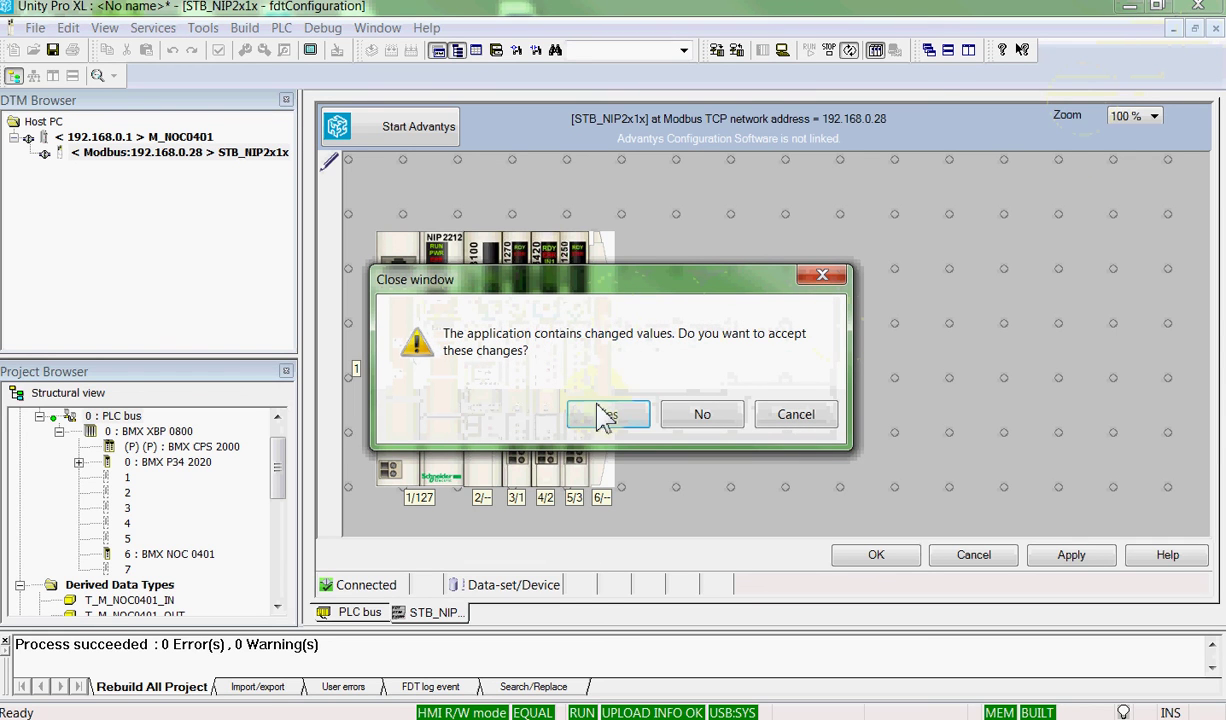
click(610, 422)
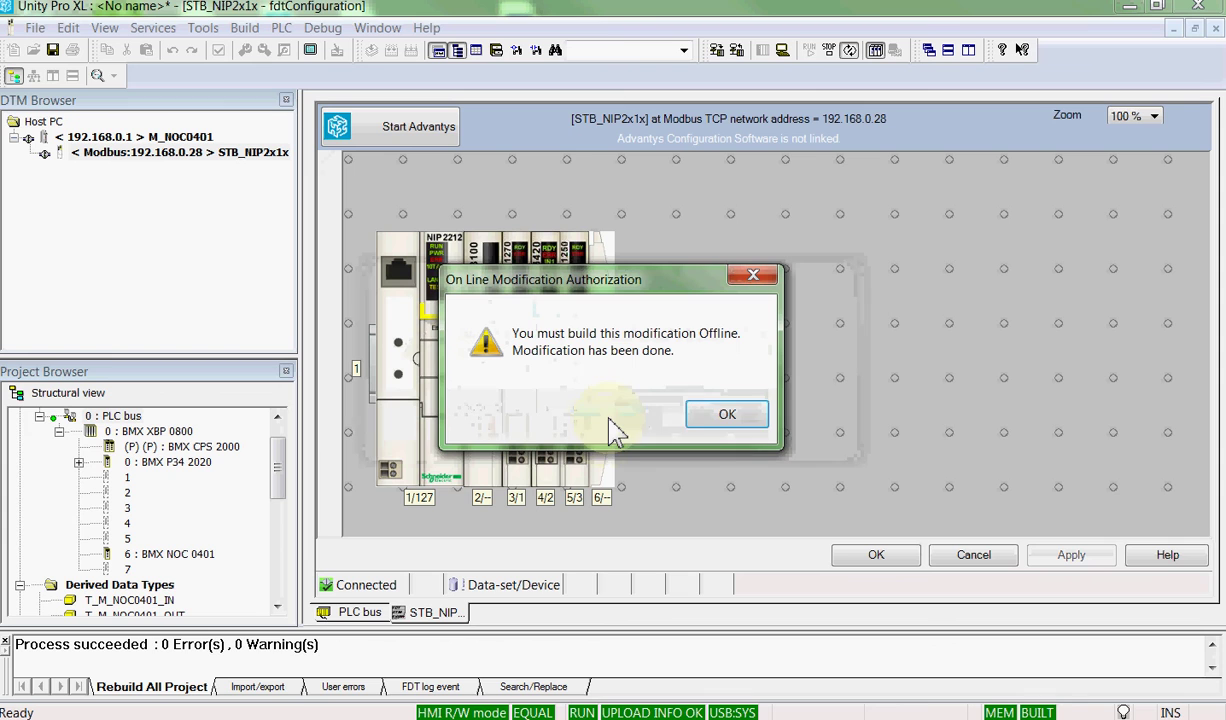
click(727, 417)
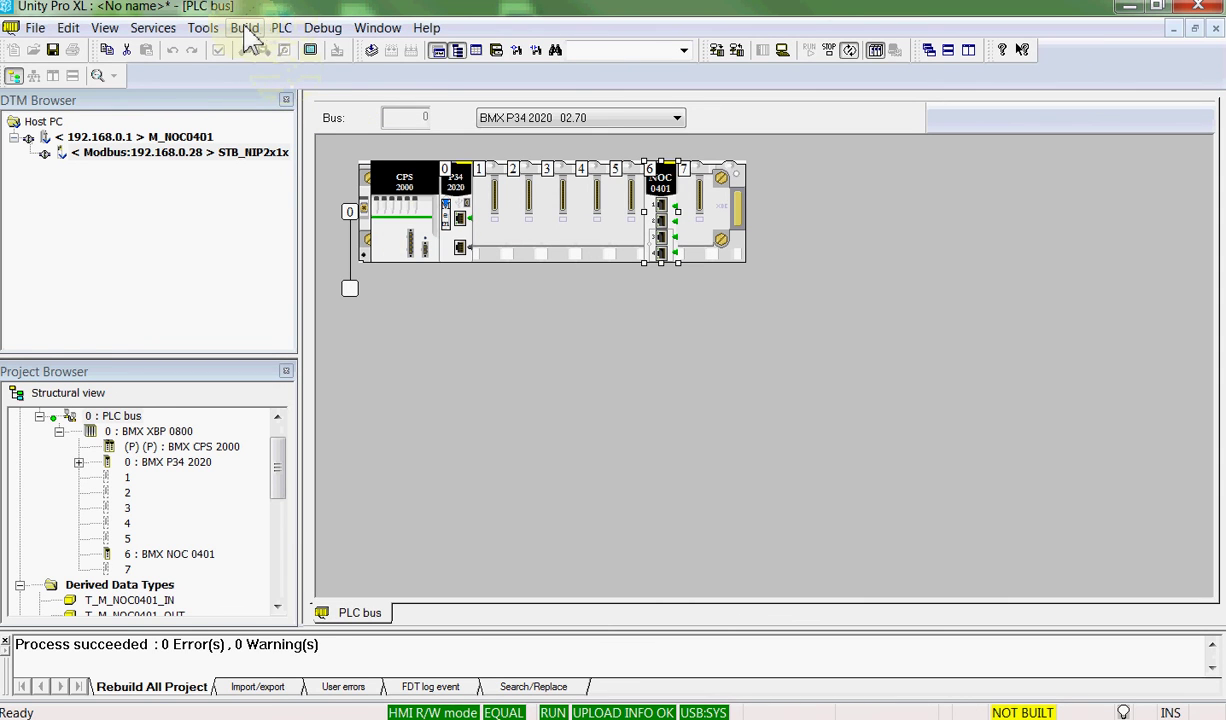
Disconnect from the PLC and build the project changes
click(280, 28)
click(272, 48)
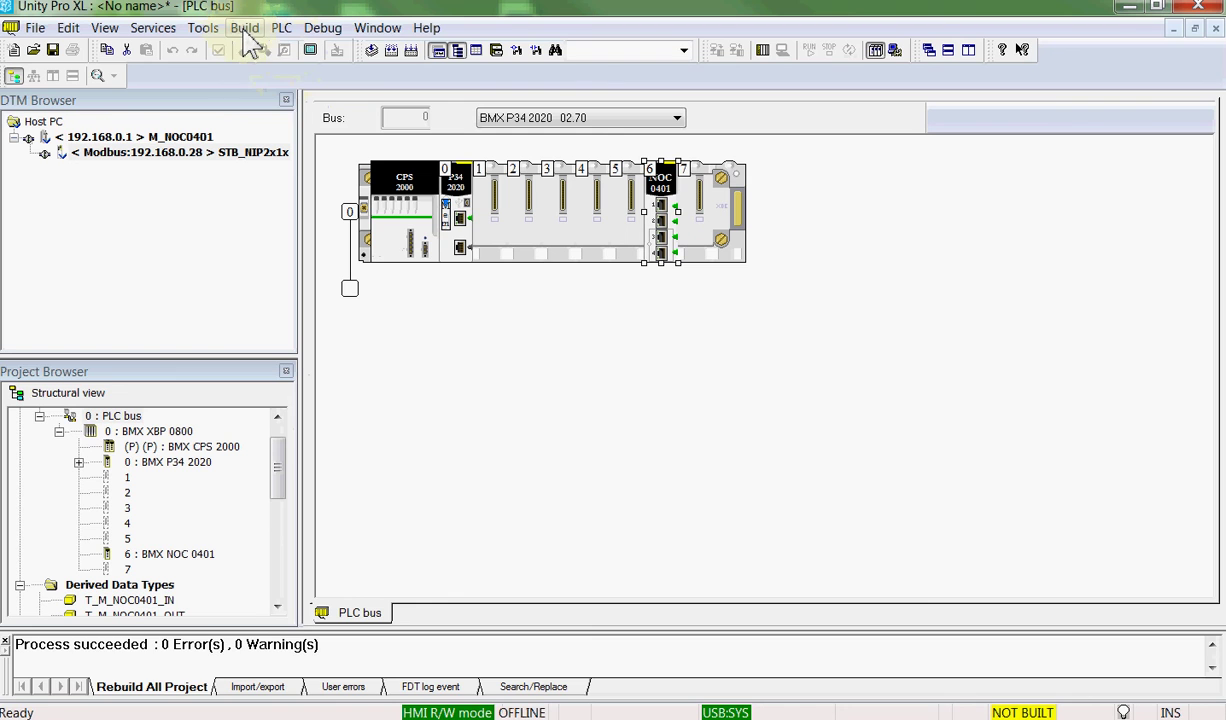
click(244, 28)
click(258, 103)
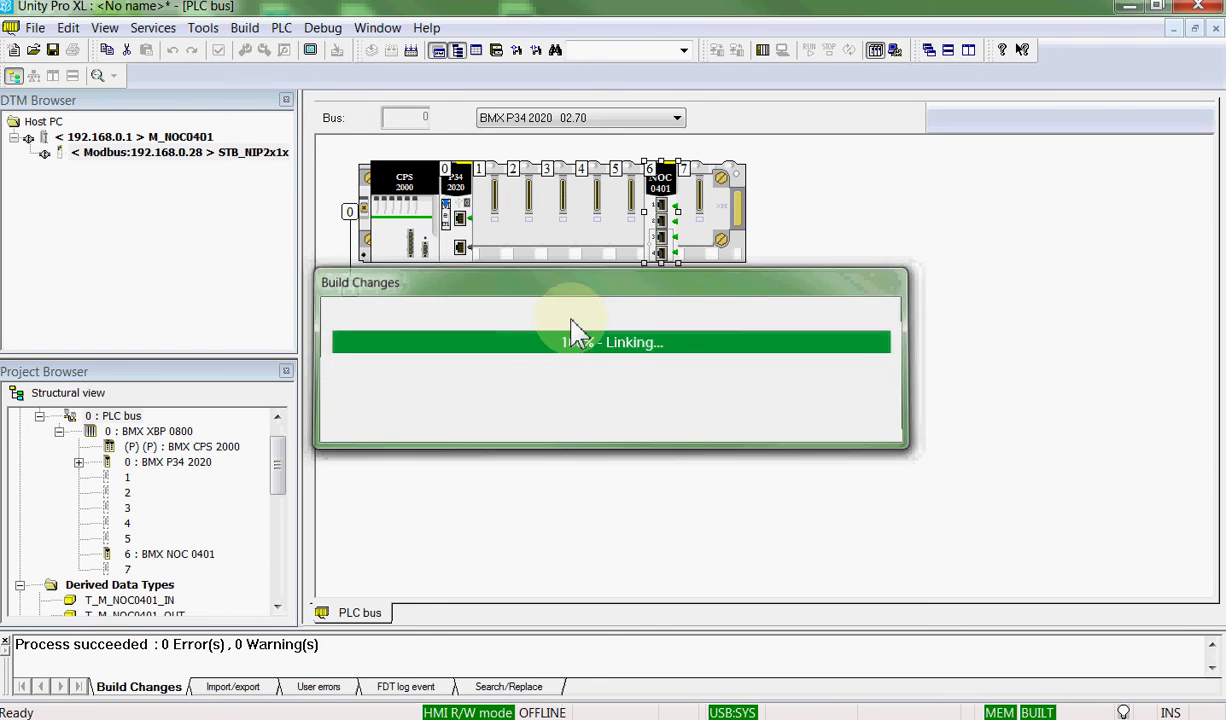
Reconnect and transfer the project to the PLC with Run after Transfer, confirming the stop and run prompts
click(281, 28)
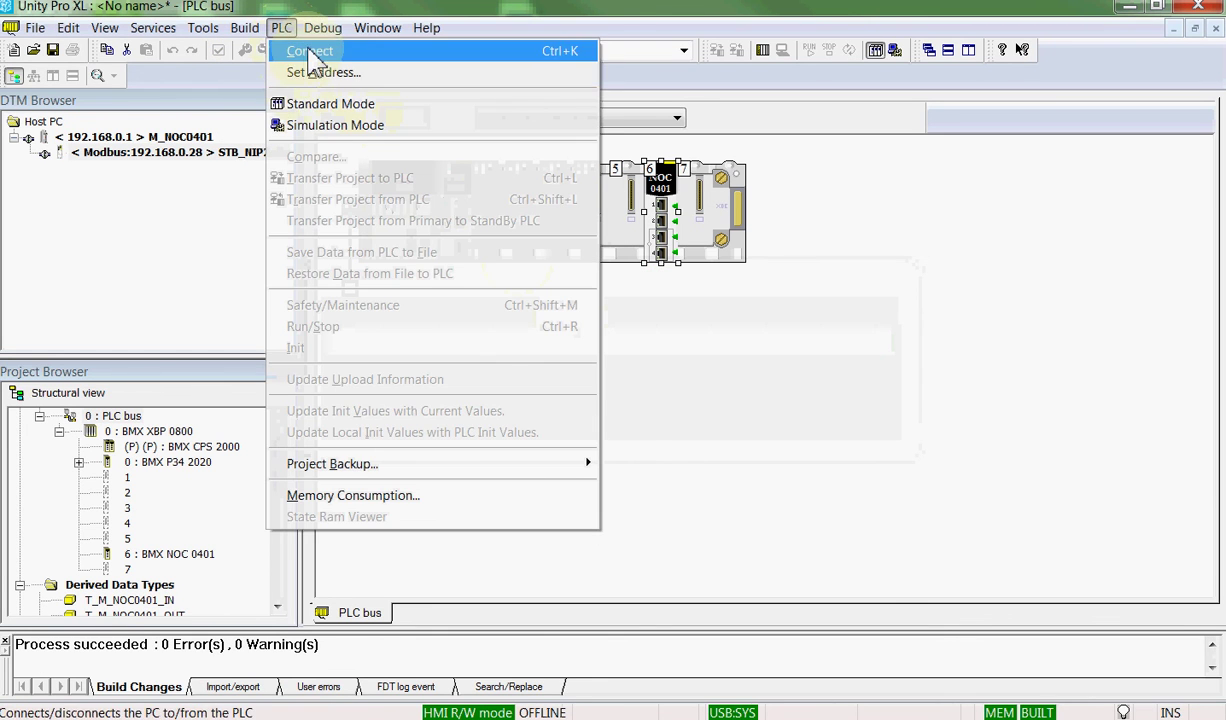
click(298, 50)
click(281, 28)
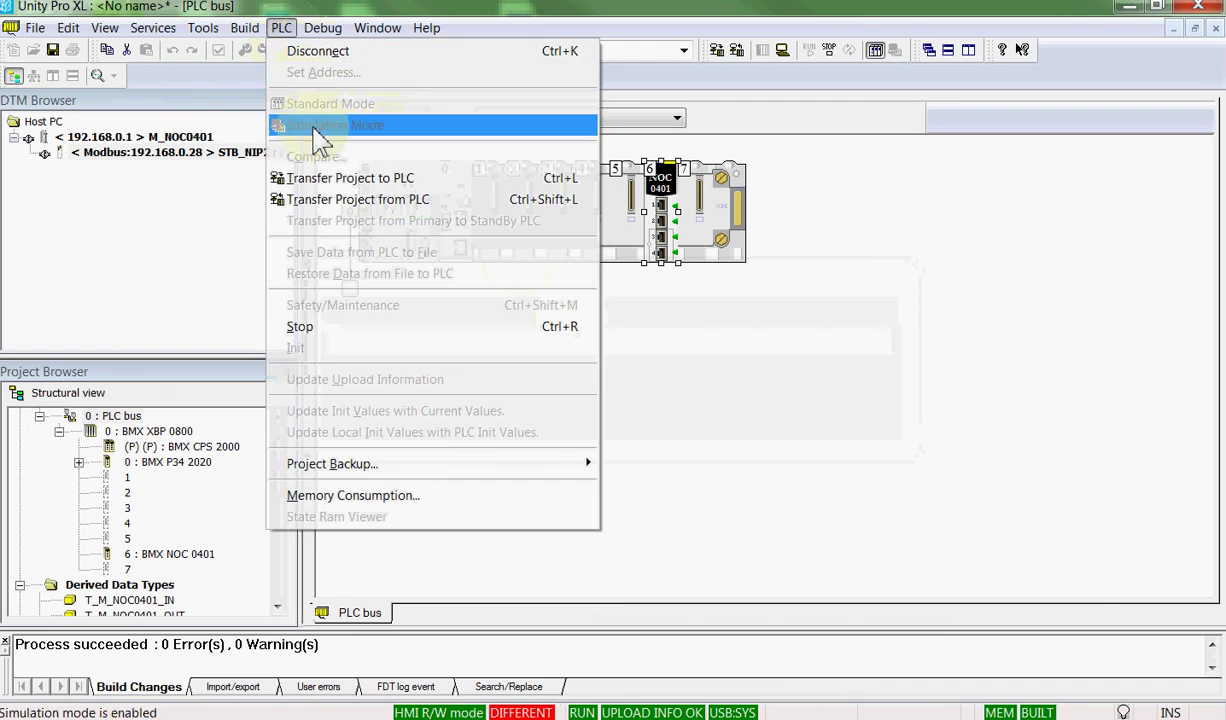
click(320, 175)
click(296, 424)
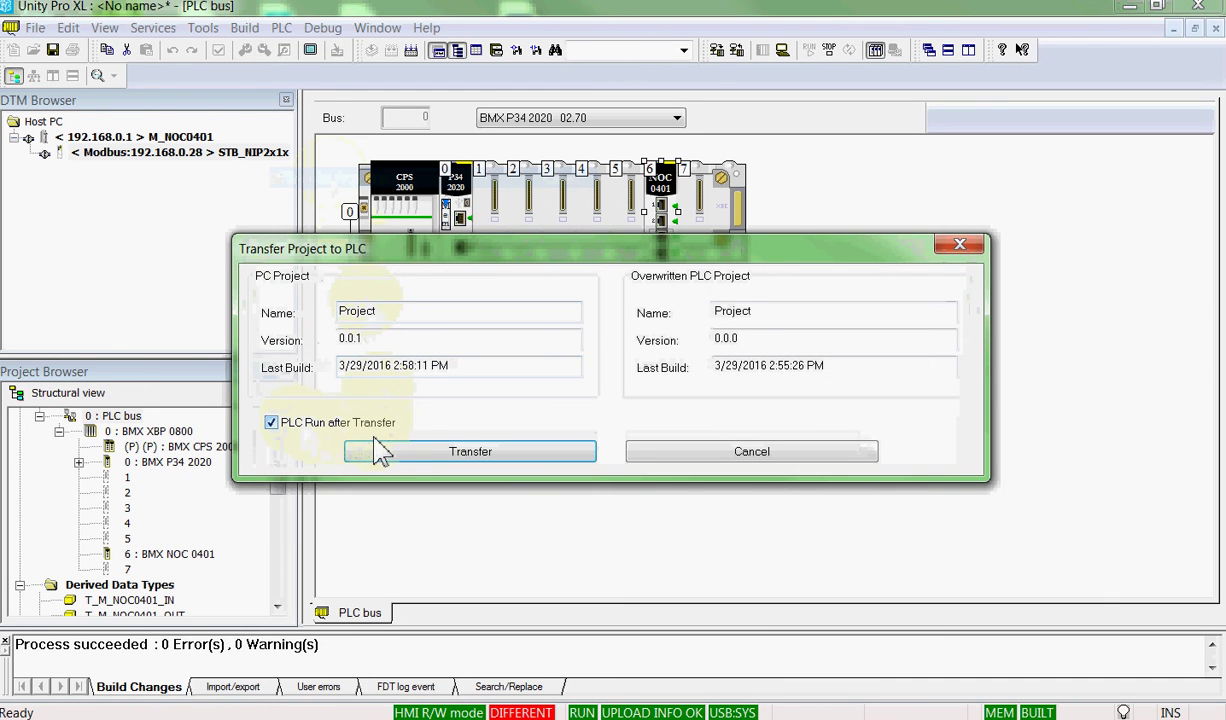
click(392, 452)
click(620, 452)
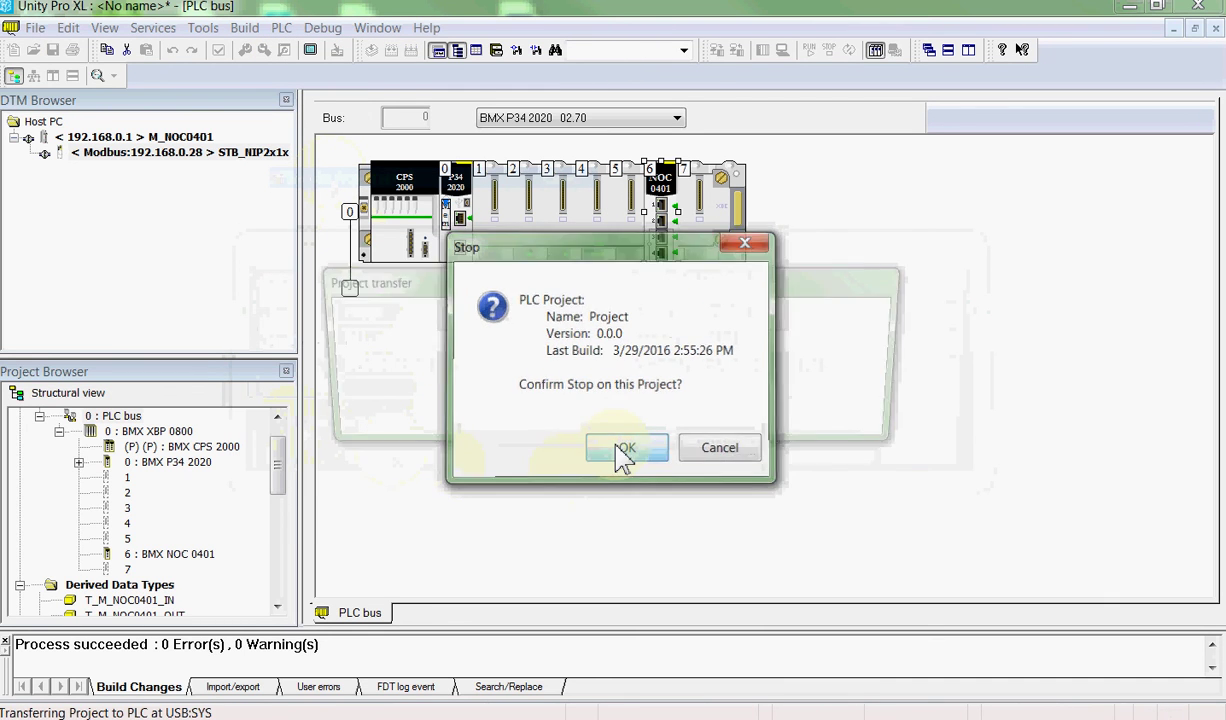
click(700, 418)
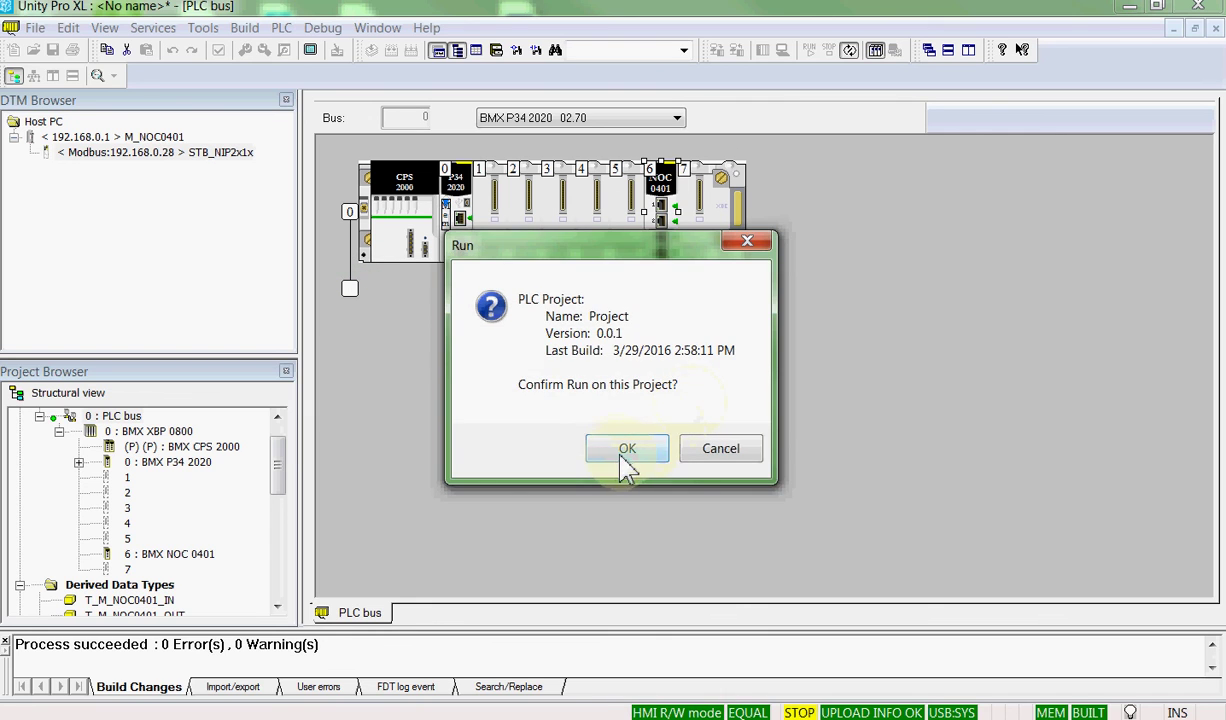
click(622, 455)
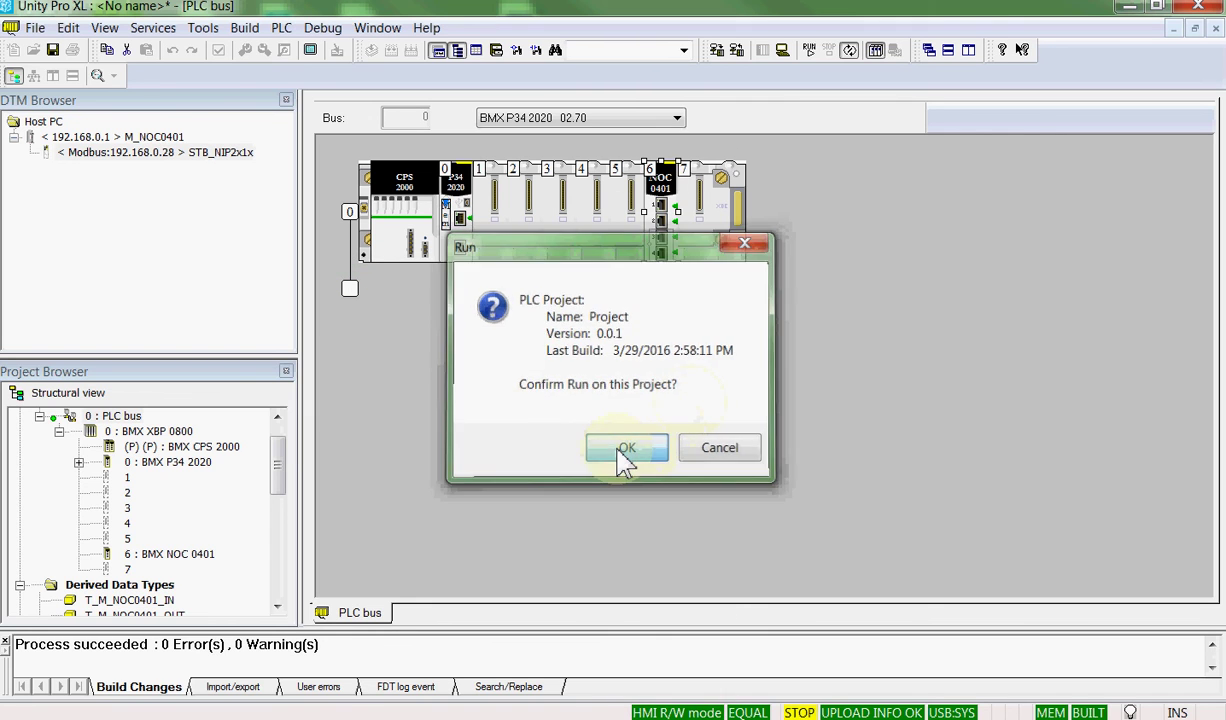
From the Data Editor's Variables list, initialize an animation table with STB_NIP2x1x_IN
drag(279, 460, 279, 513)
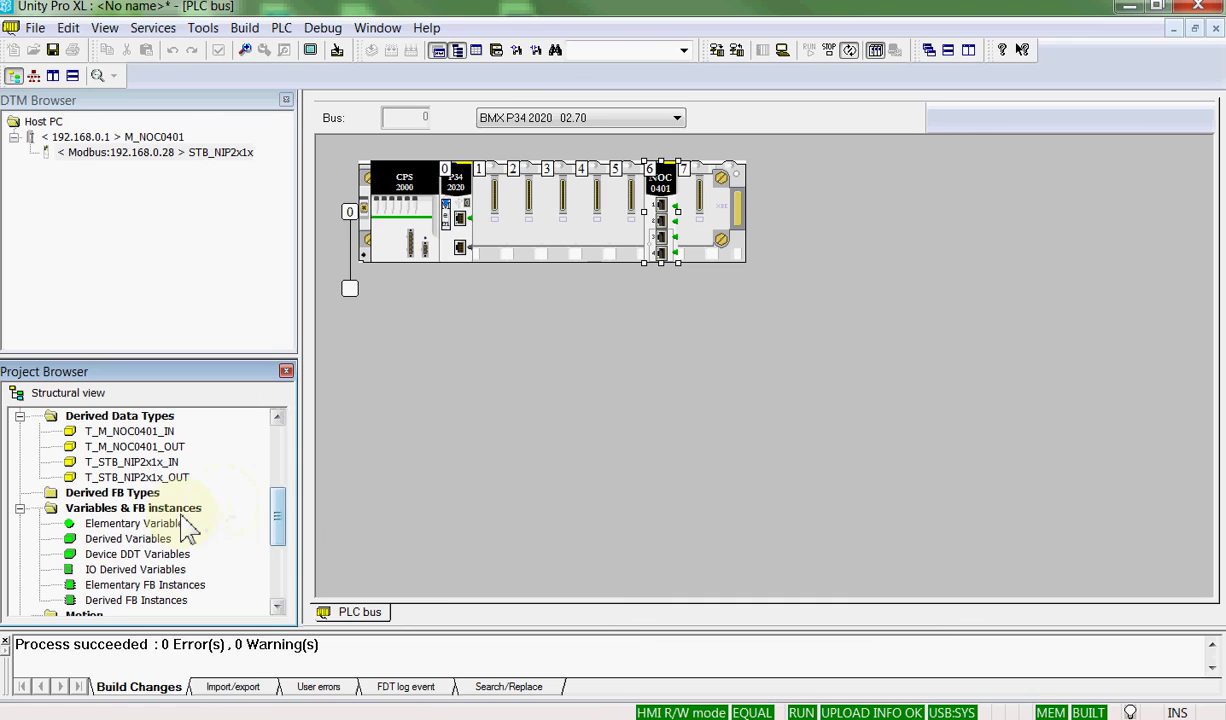
click(141, 509)
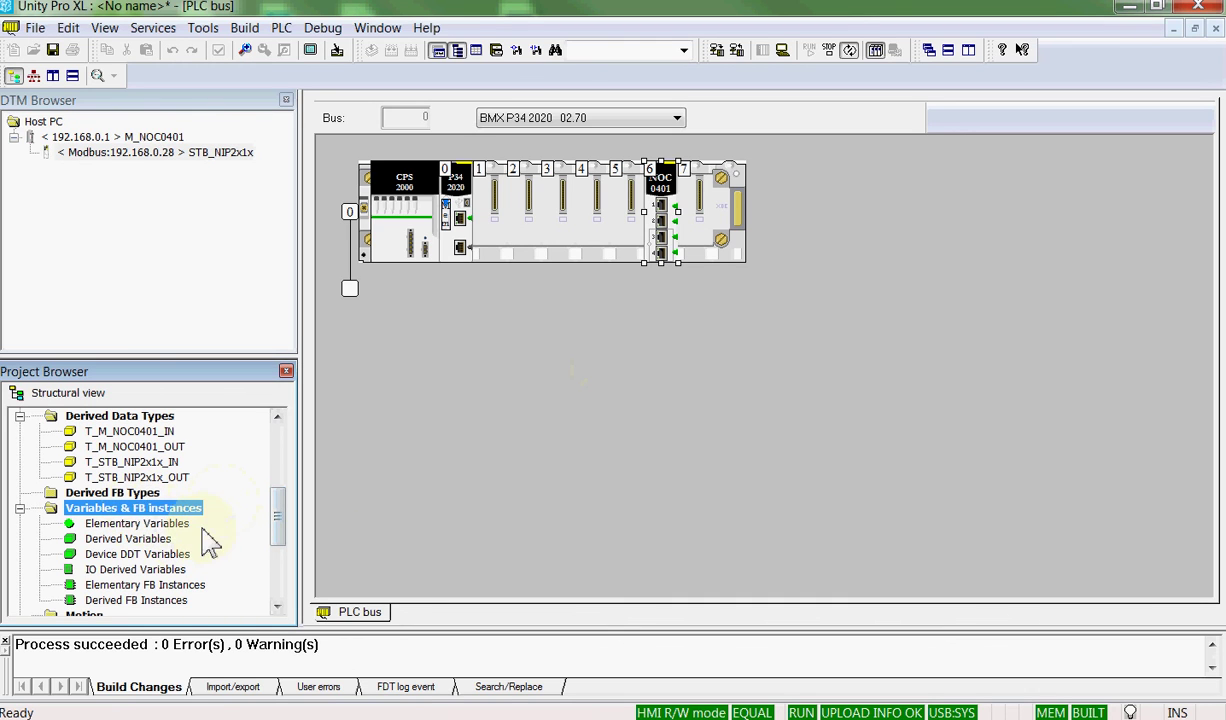
double_click(148, 509)
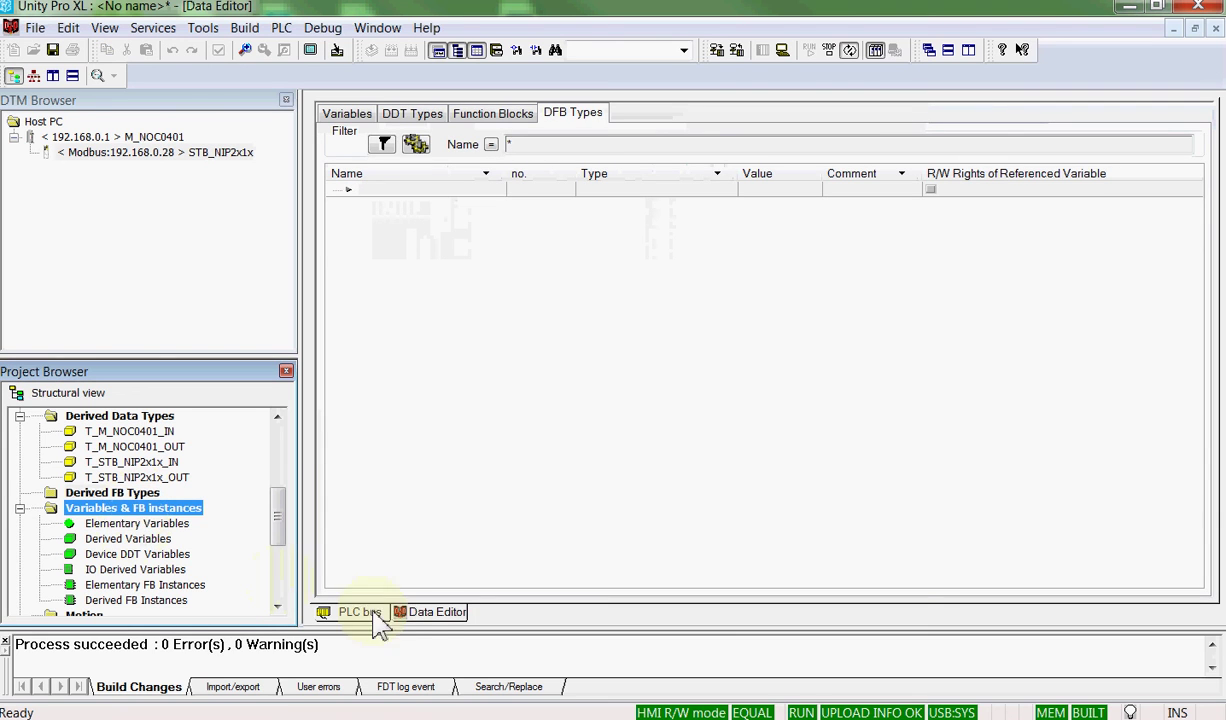
click(422, 614)
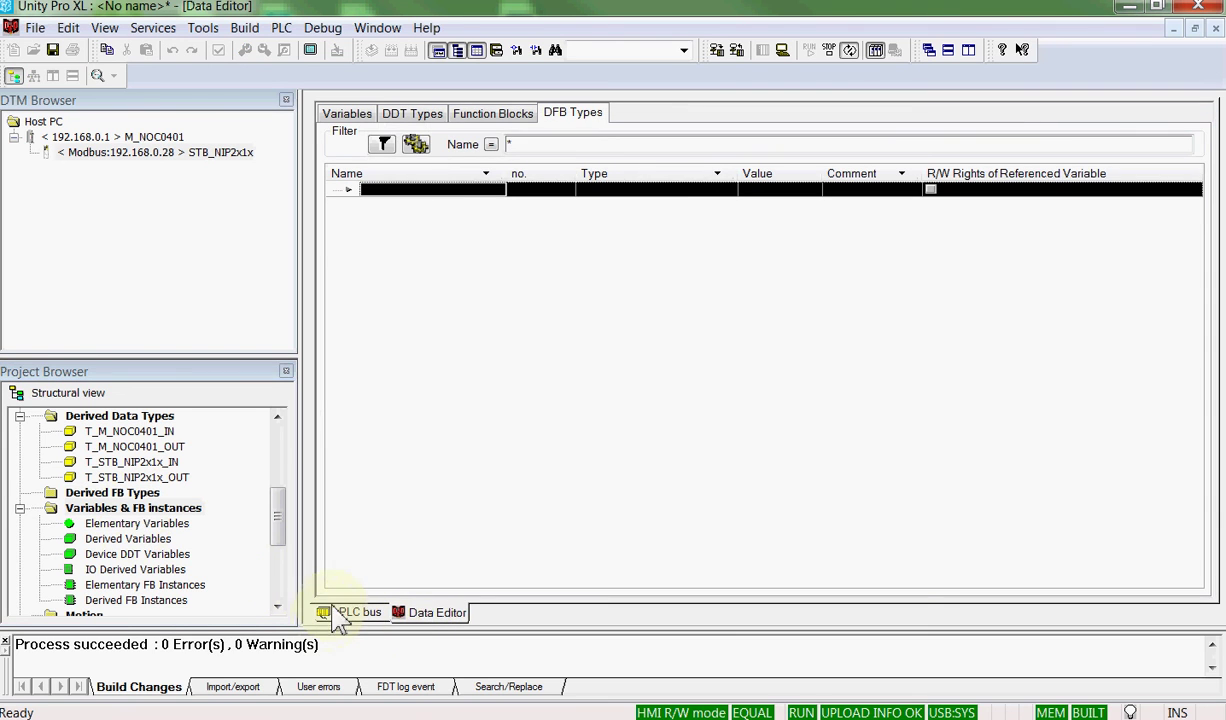
click(346, 113)
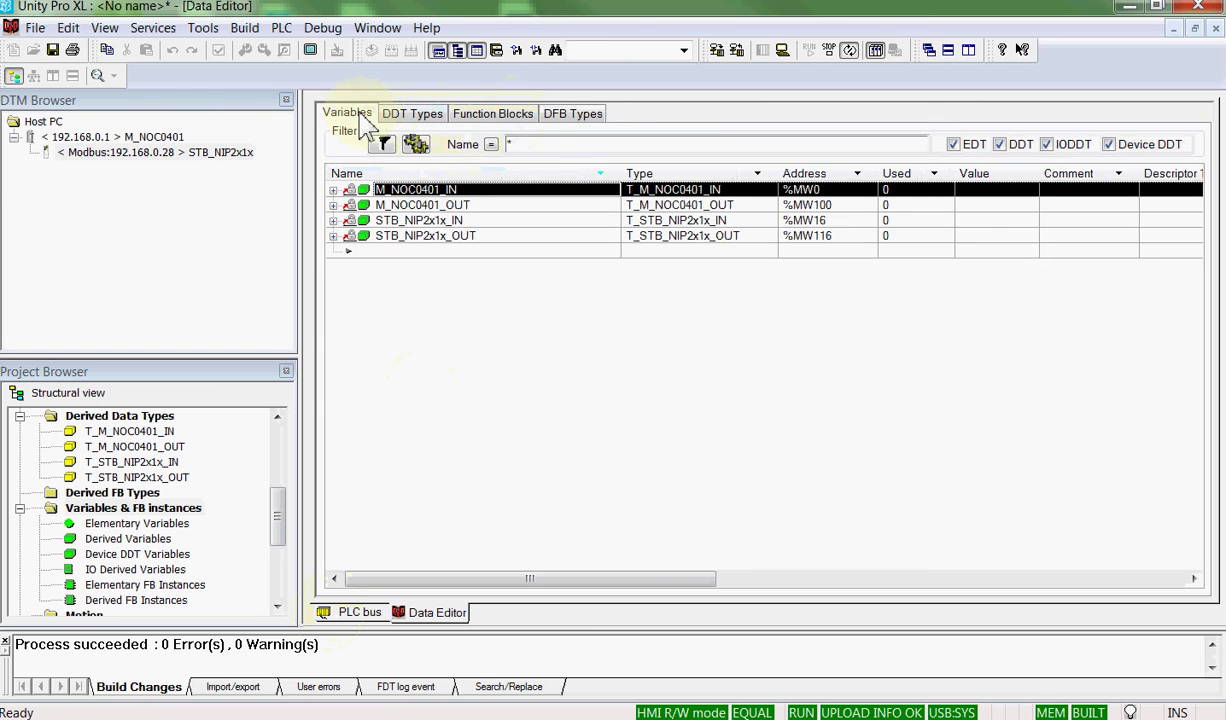
click(407, 220)
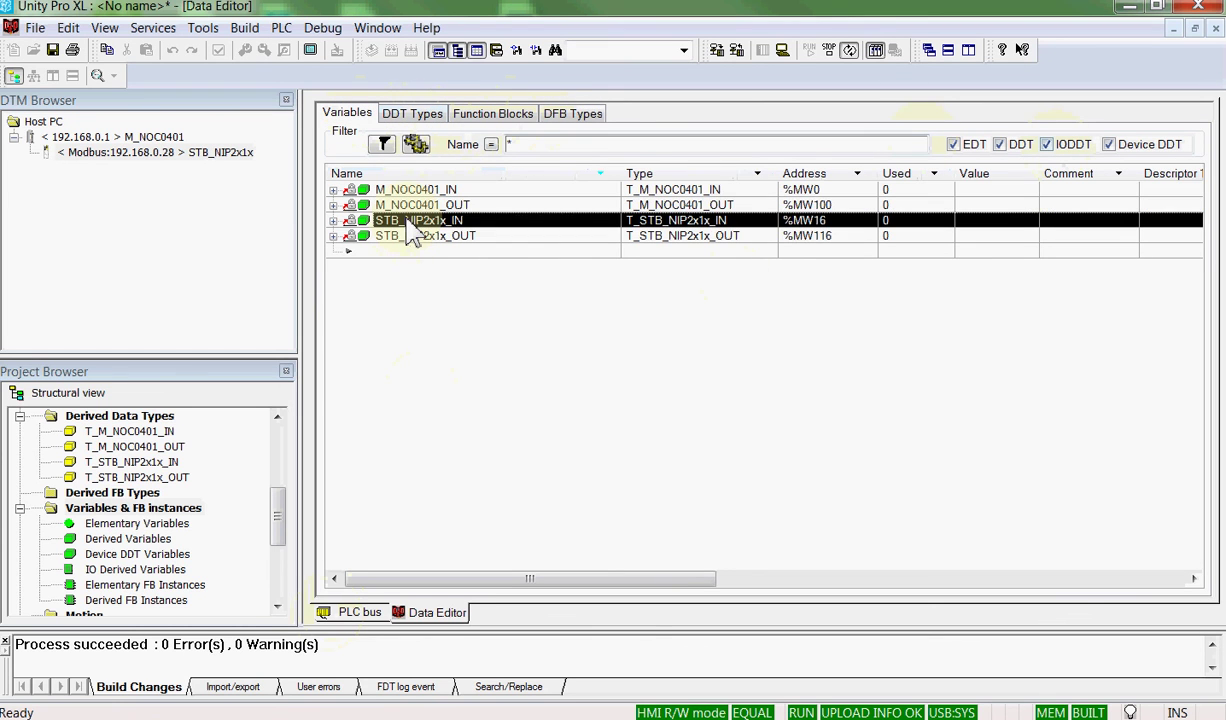
right_click(407, 222)
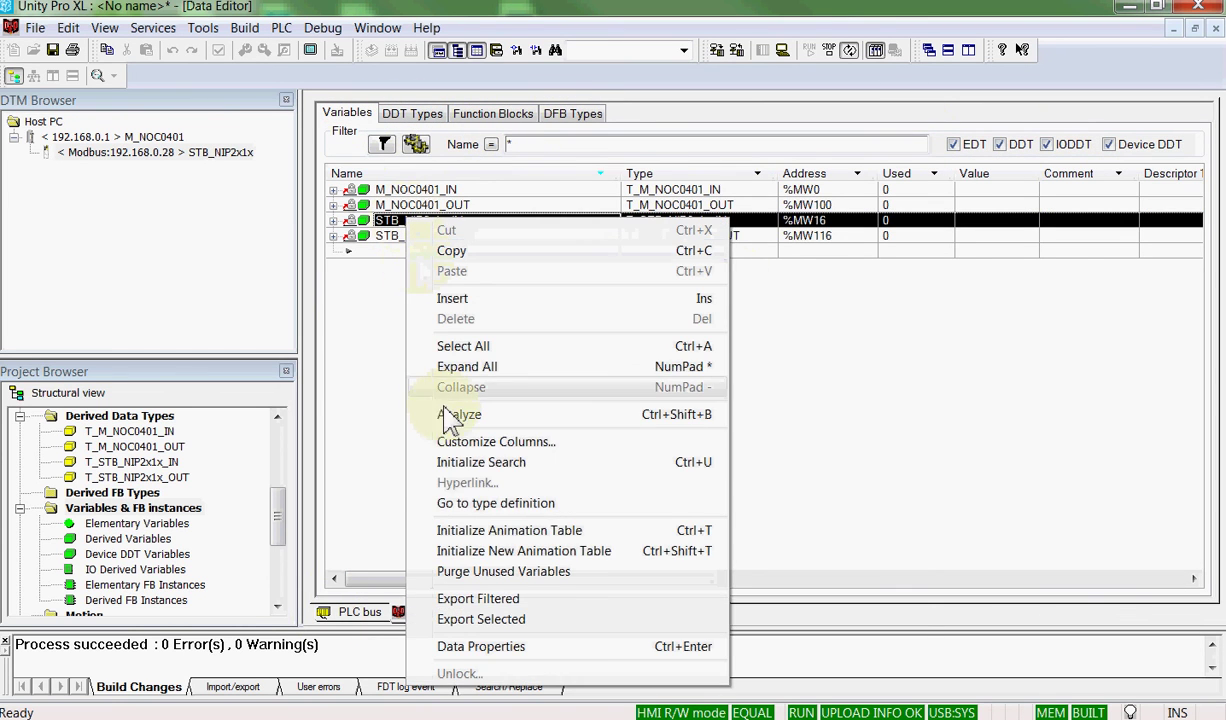
click(490, 532)
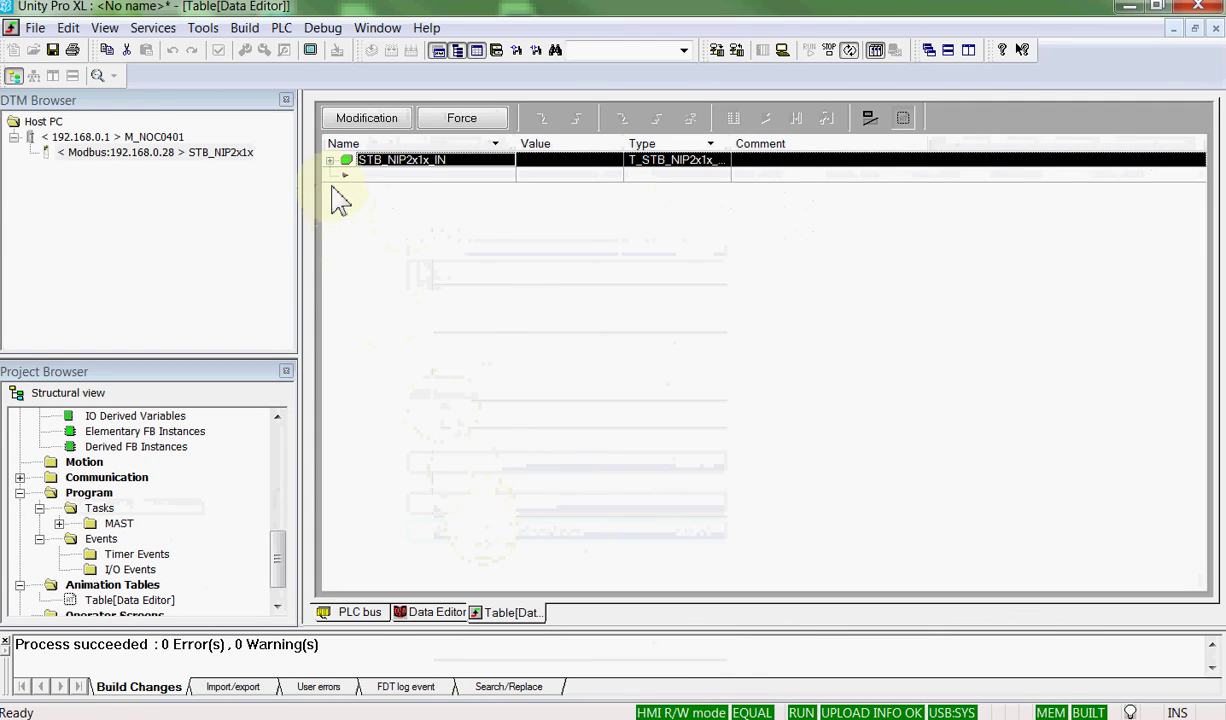
Expand STB_NIP2x1x_IN to view live In1, DI2, Input3 and DigitalInput4 values
click(331, 160)
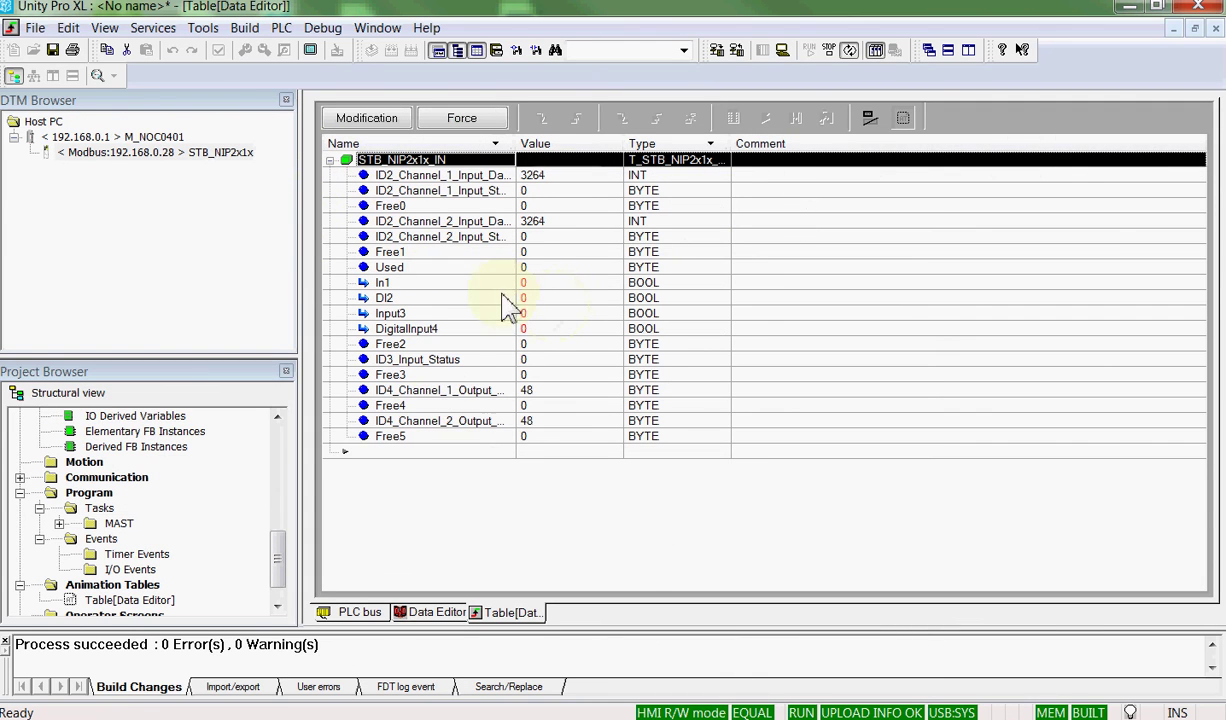